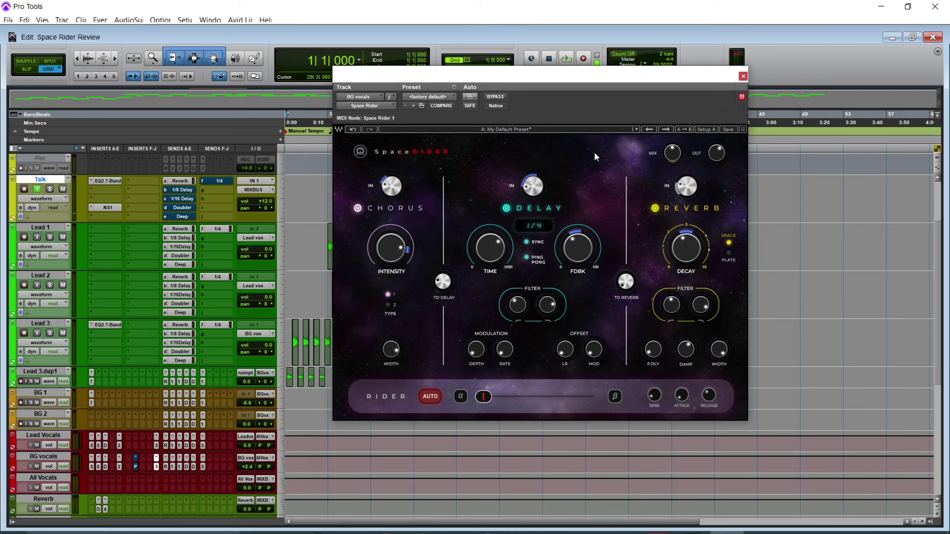
Step: Play back the BG vocals track to hear its current Space Rider settings, and stop playback
{"action": "mouse_move", "coordinate": [670, 156]}
{"action": "mouse_move", "coordinate": [394, 351]}
{"action": "left_click", "coordinate": [517, 306]}
{"action": "left_click", "coordinate": [699, 308]}
{"action": "left_click", "coordinate": [653, 352]}
{"action": "left_click", "coordinate": [685, 356]}
{"action": "left_click", "coordinate": [710, 358]}
{"action": "key", "text": "space"}
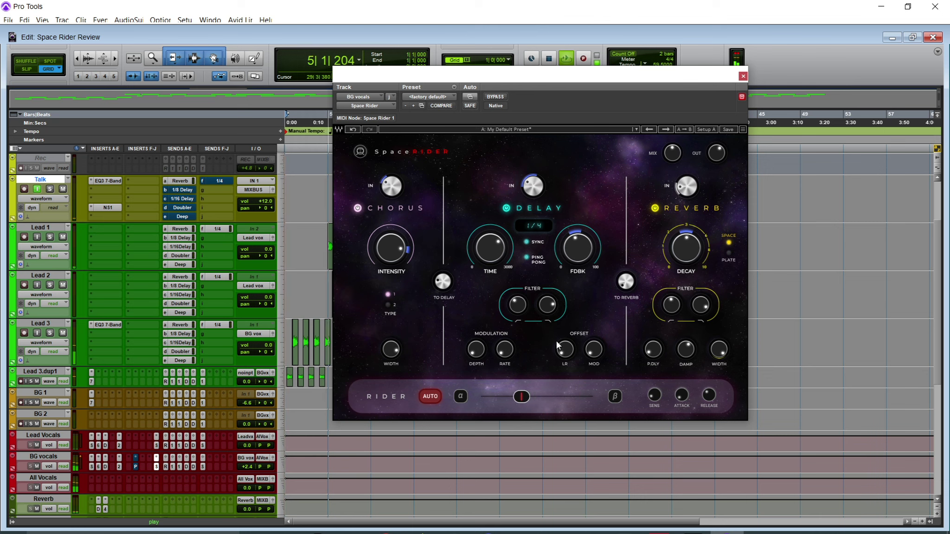
{"action": "key", "text": "space"}
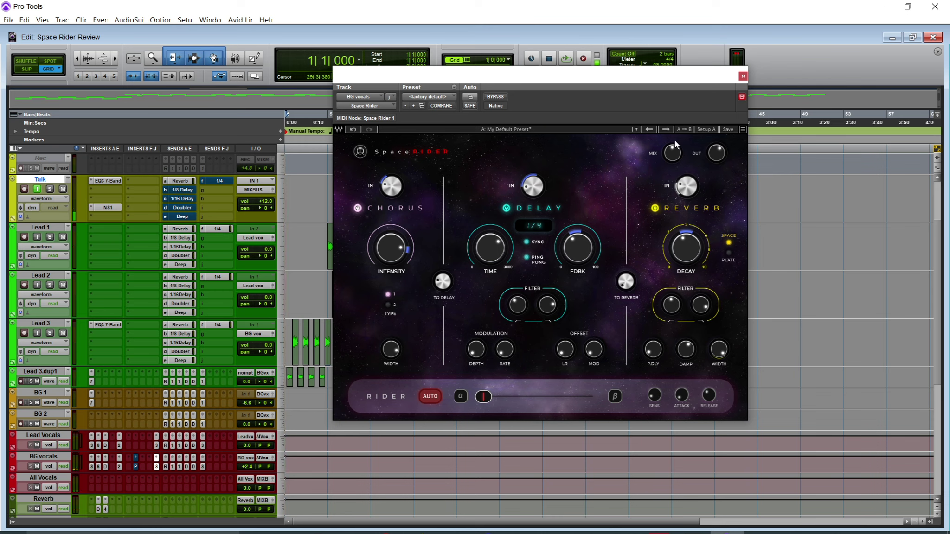
Step: Lower the overall mix on the BG vocals to 0, and raise it to 46 during playback for comparison
{"action": "mouse_move", "coordinate": [668, 152]}
{"action": "scroll", "coordinate": [668, 152], "scroll_direction": "down", "scroll_amount": 10}
{"action": "key", "text": "space"}
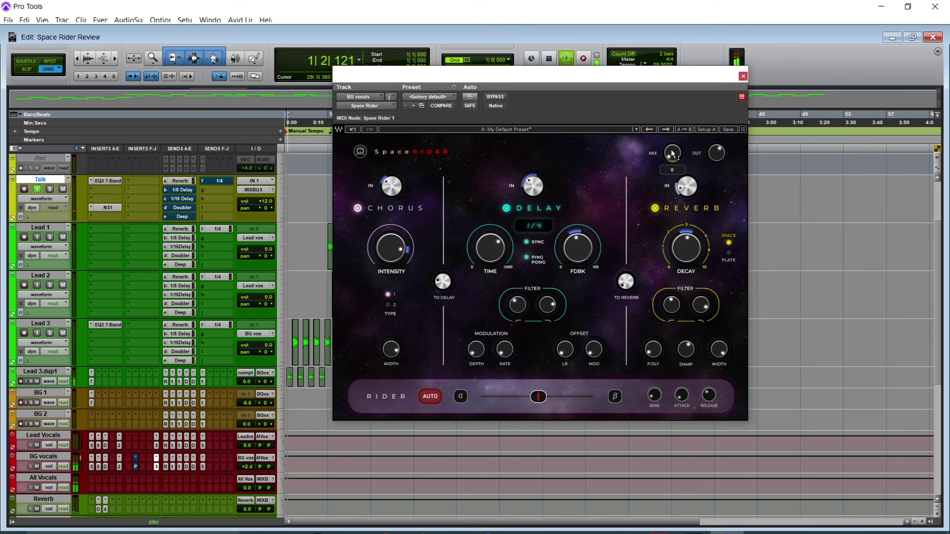
{"action": "left_click_drag", "start_coordinate": [672, 153], "coordinate": [672, 131]}
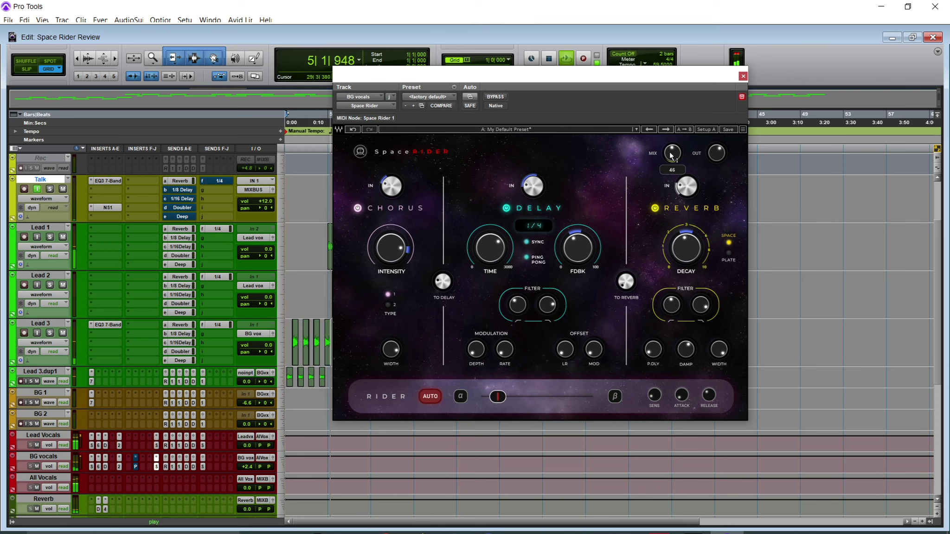
{"action": "key", "text": "space"}
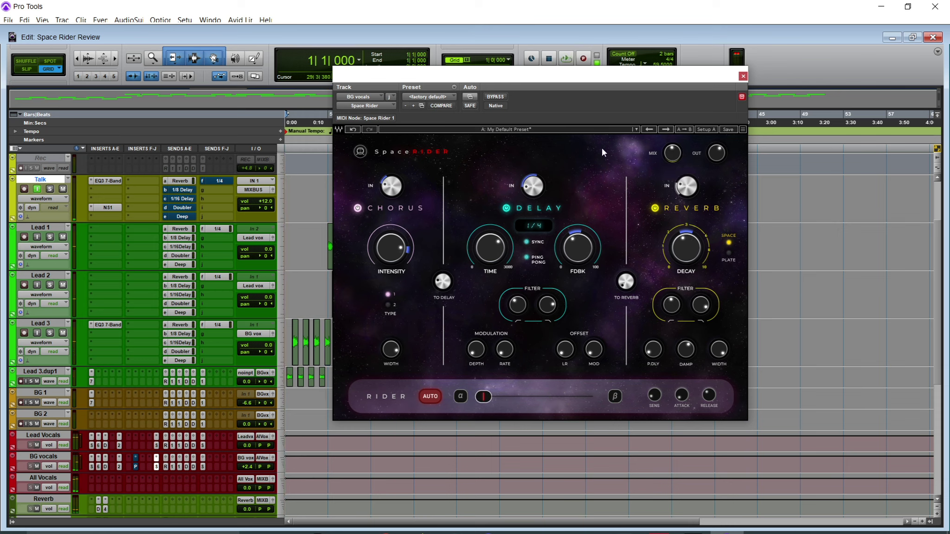
{"action": "left_click_drag", "start_coordinate": [671, 154], "coordinate": [672, 153]}
Step: Close the BG vocals Space Rider window and set the playback position to bar 5
{"action": "mouse_move", "coordinate": [589, 230]}
{"action": "scroll", "coordinate": [941, 277], "scroll_direction": "up", "scroll_amount": 3}
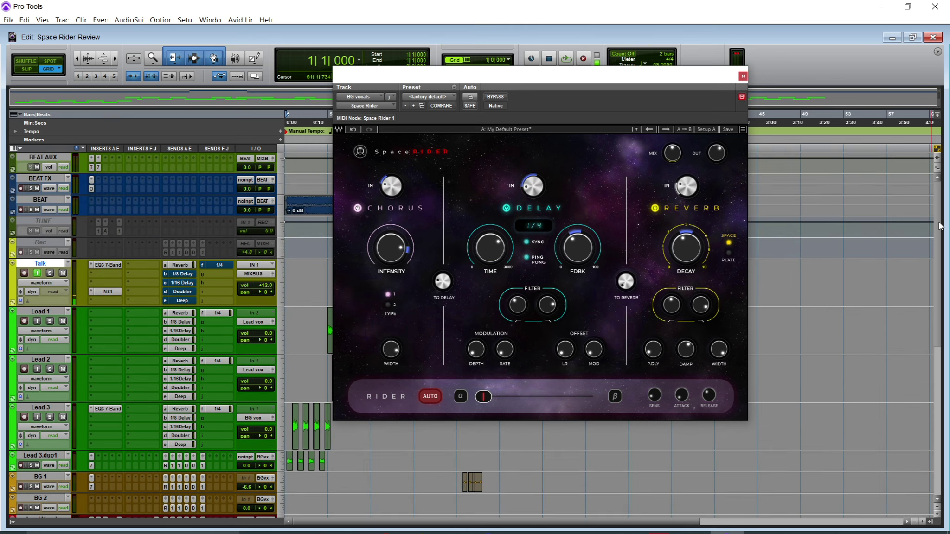
{"action": "left_click", "coordinate": [743, 76]}
{"action": "left_click", "coordinate": [330, 117]}
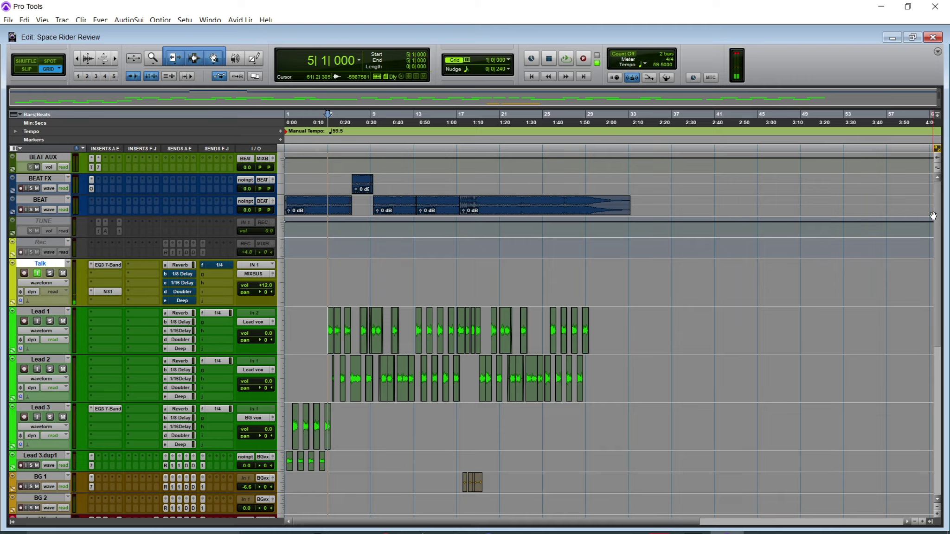
Step: Open Space Rider on the Lead Vocals track and switch off its Chorus and Delay sections
{"action": "scroll", "coordinate": [930, 278], "scroll_direction": "down", "scroll_amount": 6}
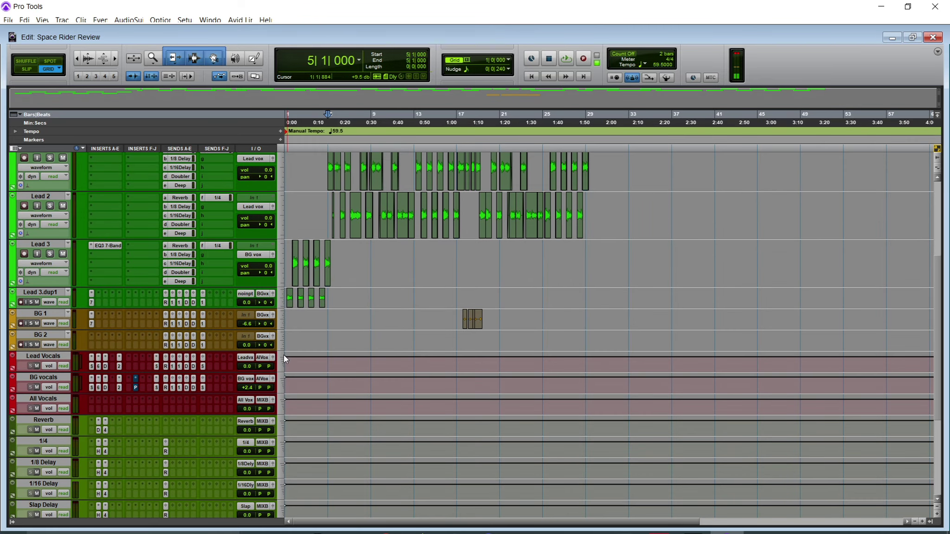
{"action": "left_click", "coordinate": [156, 358]}
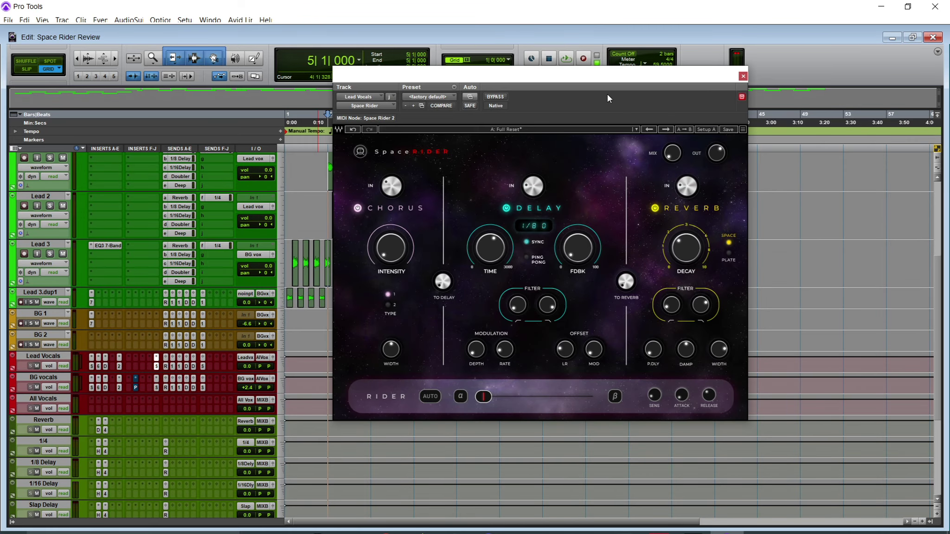
{"action": "left_click_drag", "start_coordinate": [614, 81], "coordinate": [563, 60]}
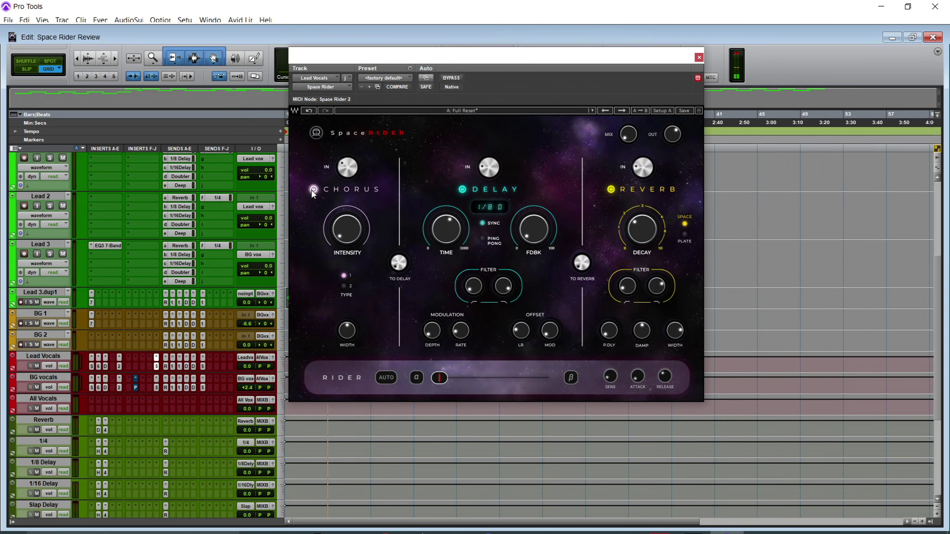
{"action": "left_click", "coordinate": [312, 190]}
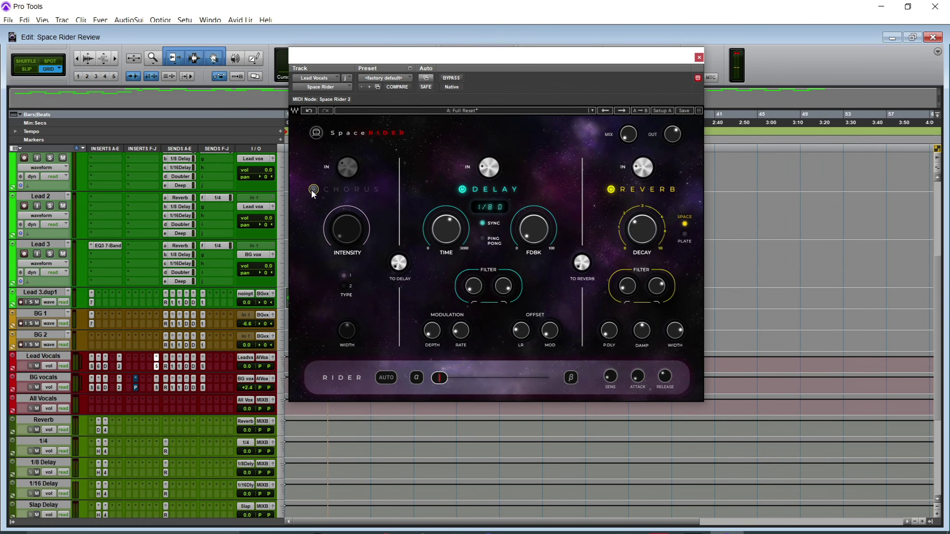
{"action": "left_click", "coordinate": [462, 189]}
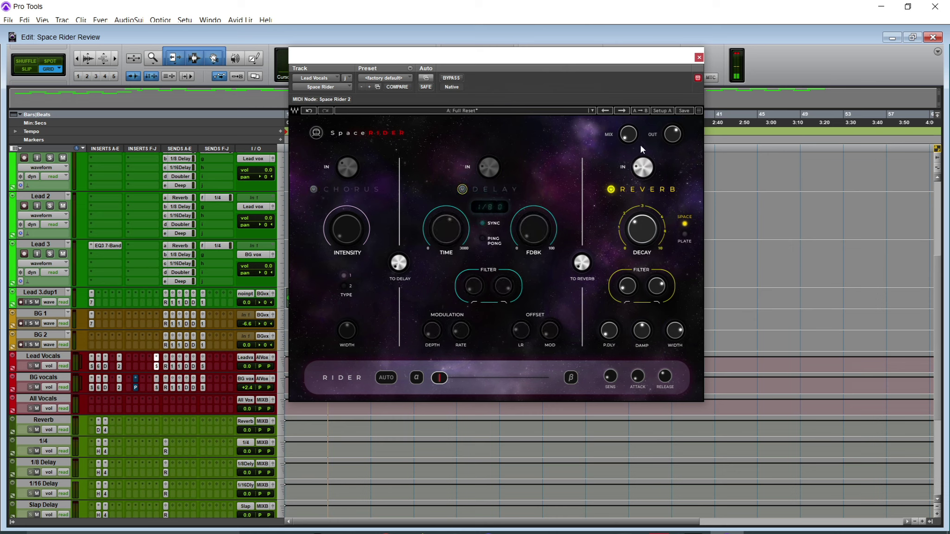
Step: Raise the overall mix and balance the Reverb input at a low level while the lead vocals play
{"action": "mouse_move", "coordinate": [630, 136]}
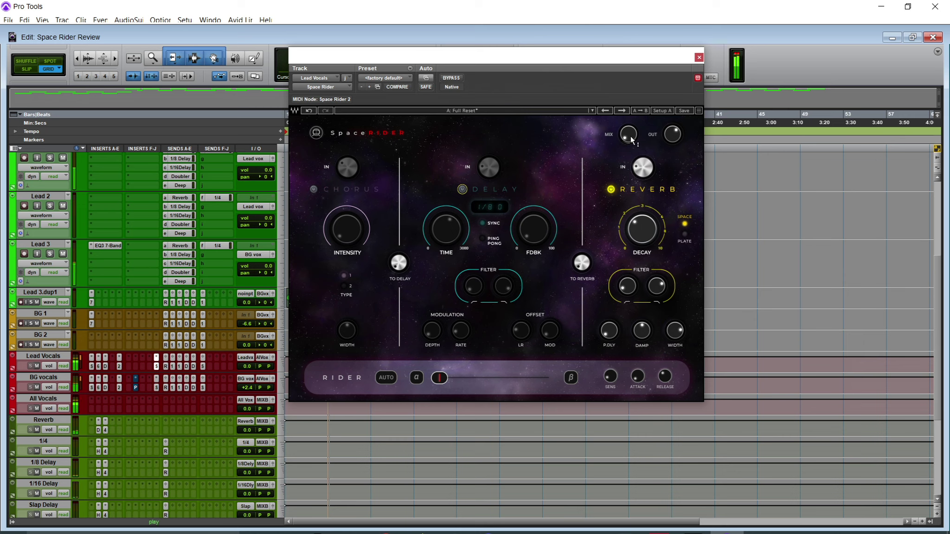
{"action": "left_click_drag", "start_coordinate": [630, 136], "coordinate": [630, 124]}
{"action": "left_click_drag", "start_coordinate": [650, 170], "coordinate": [650, 174]}
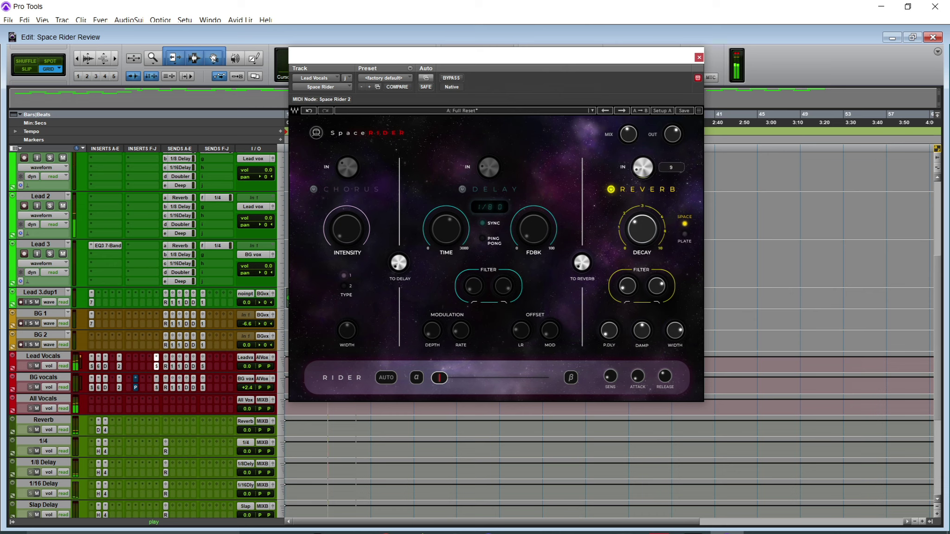
{"action": "left_click_drag", "start_coordinate": [645, 177], "coordinate": [646, 175]}
{"action": "left_click_drag", "start_coordinate": [646, 176], "coordinate": [648, 179]}
Step: Enable the Rider's Auto mode and shape the Plate reverb with a Decay ride range and a raised low filter cutoff
{"action": "left_click", "coordinate": [385, 378]}
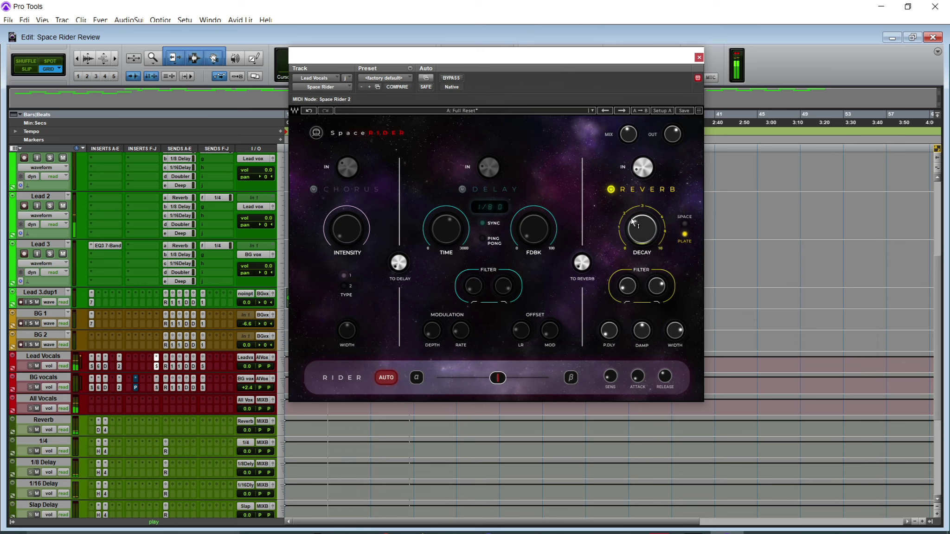
{"action": "left_click_drag", "start_coordinate": [626, 214], "coordinate": [629, 208]}
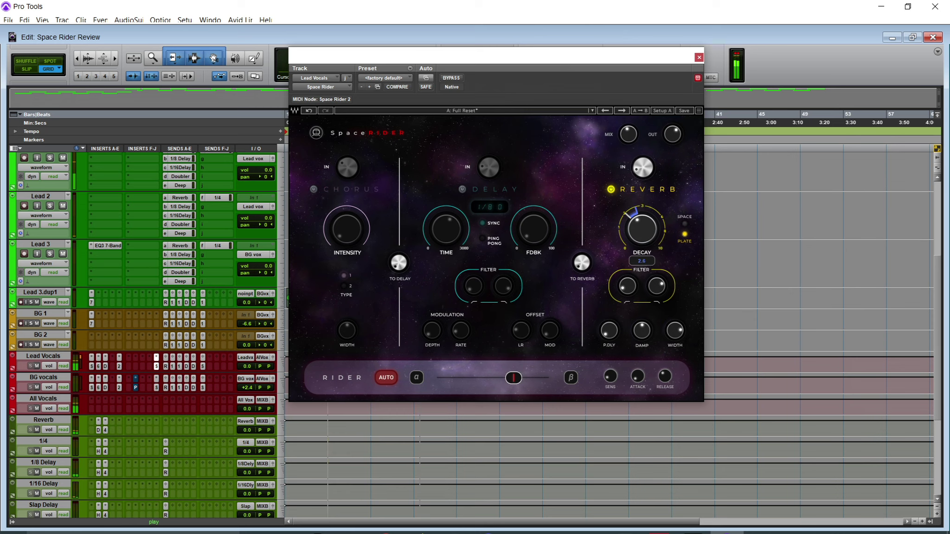
{"action": "left_click_drag", "start_coordinate": [642, 209], "coordinate": [645, 208]}
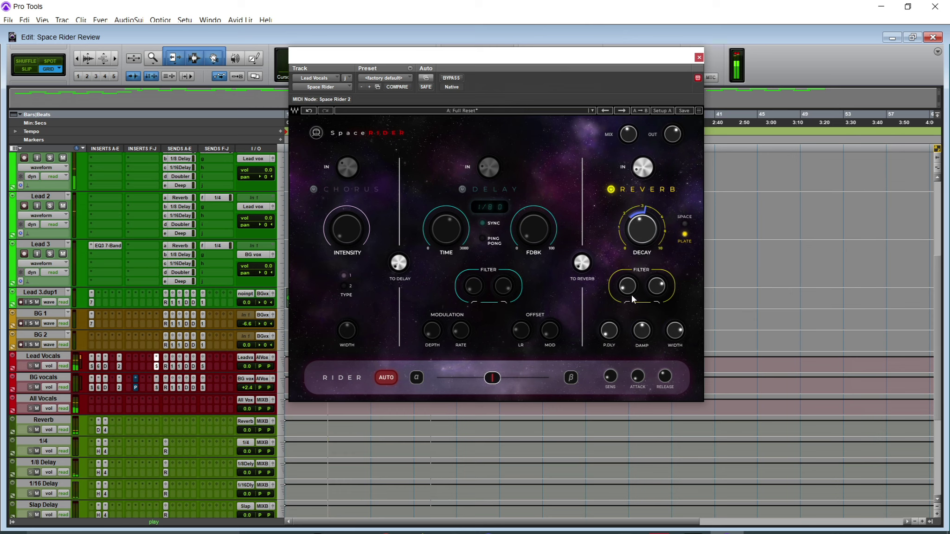
{"action": "left_click_drag", "start_coordinate": [629, 293], "coordinate": [659, 267]}
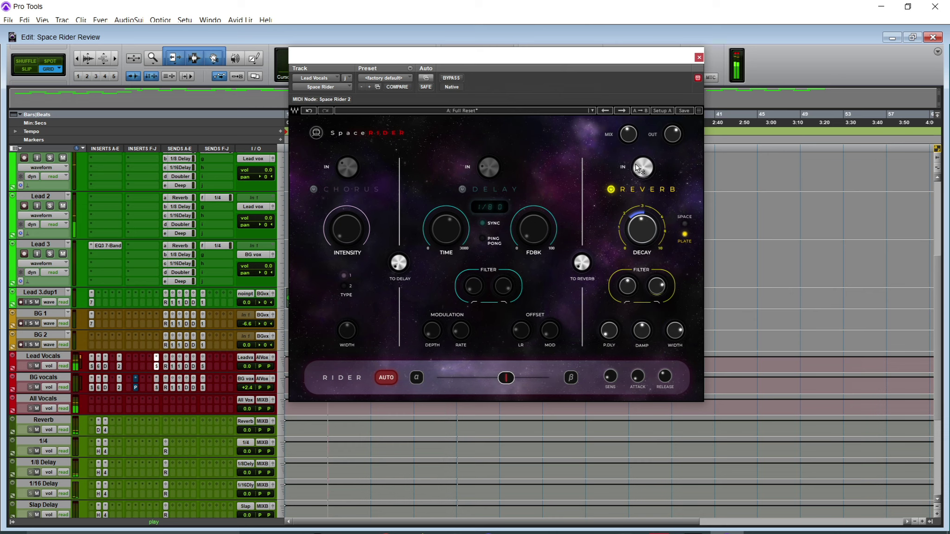
Step: Switch the reverb type to Space and set the Reverb input to 10
{"action": "mouse_move", "coordinate": [638, 168]}
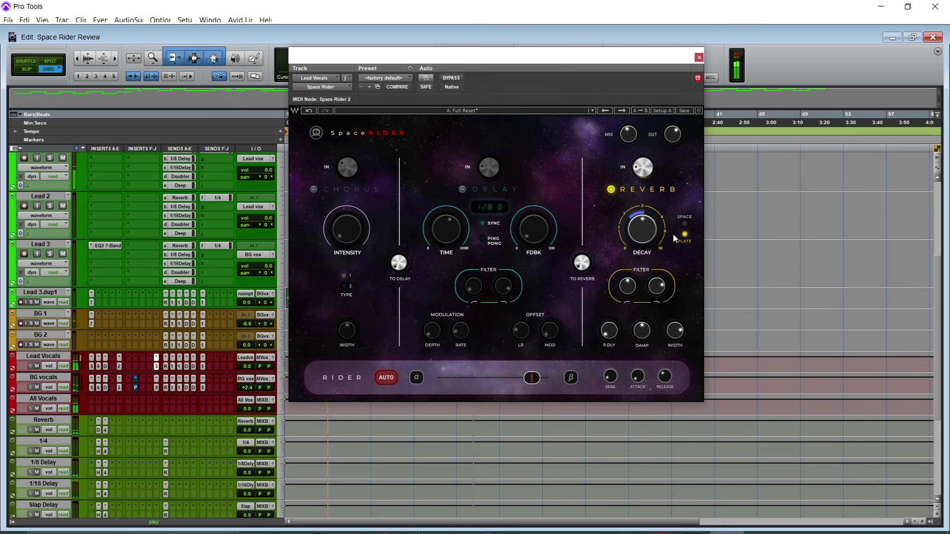
{"action": "left_click", "coordinate": [685, 224]}
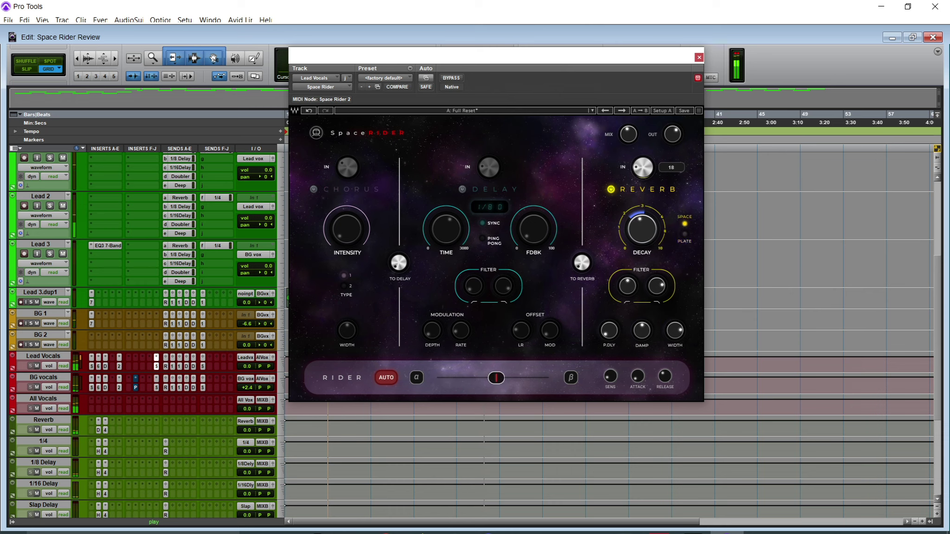
{"action": "left_click_drag", "start_coordinate": [642, 171], "coordinate": [642, 173]}
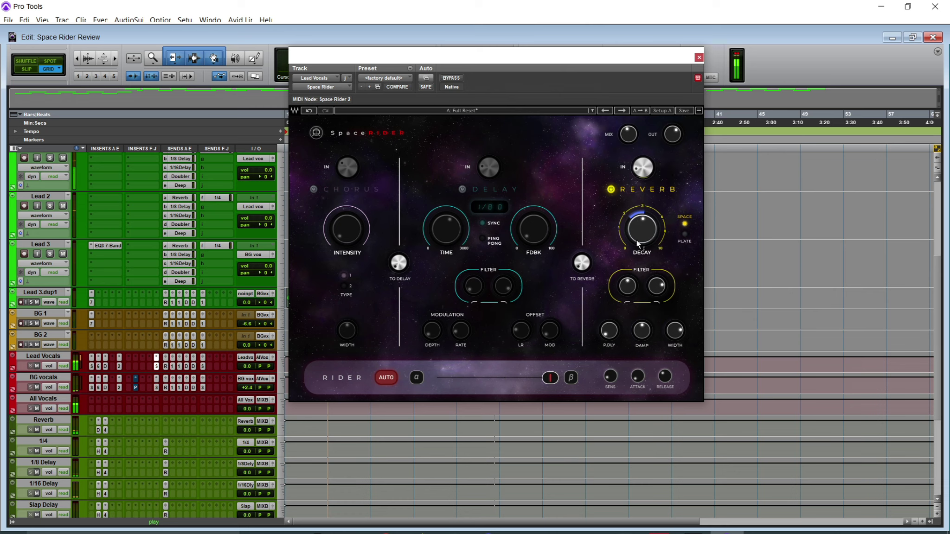
{"action": "left_click_drag", "start_coordinate": [644, 168], "coordinate": [644, 170]}
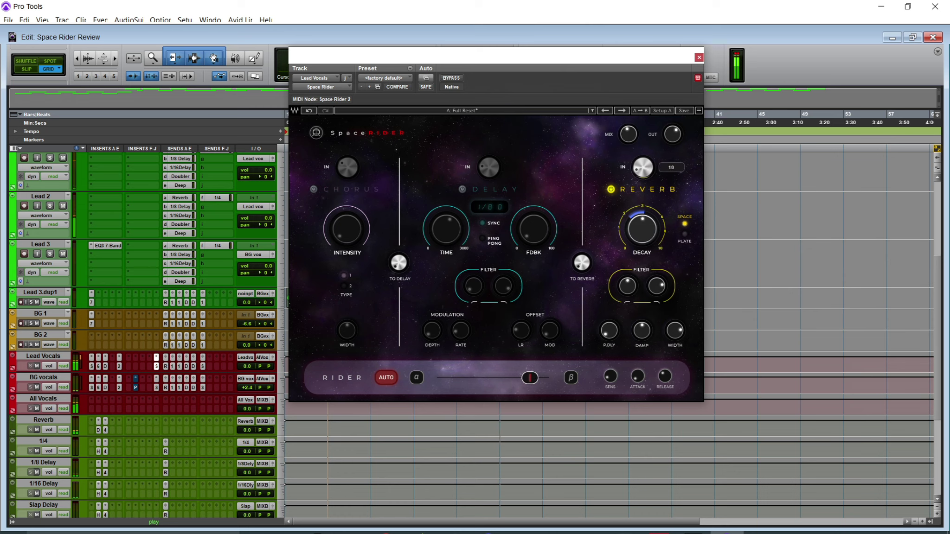
Step: Switch on the Delay with a synced time of 1/8 and adjust its feedback and input
{"action": "left_click", "coordinate": [462, 191]}
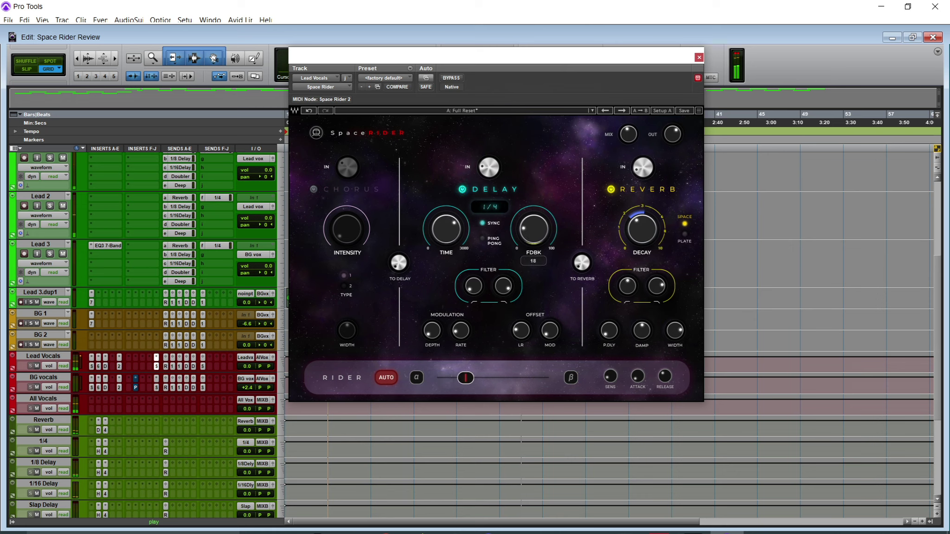
{"action": "mouse_move", "coordinate": [452, 229]}
{"action": "left_mouse_down"}
{"action": "mouse_move", "coordinate": [451, 215]}
{"action": "mouse_move", "coordinate": [451, 235]}
{"action": "left_mouse_up"}
{"action": "left_click_drag", "start_coordinate": [534, 230], "coordinate": [533, 229]}
{"action": "left_click_drag", "start_coordinate": [483, 179], "coordinate": [493, 169]}
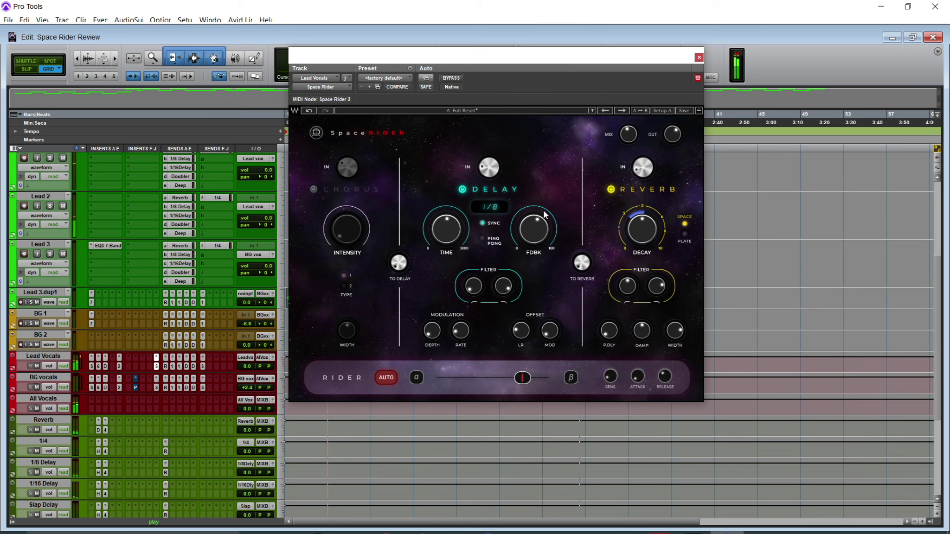
Step: Define a ride range on the Delay feedback and raise the Delay input slightly
{"action": "left_click_drag", "start_coordinate": [540, 210], "coordinate": [523, 212]}
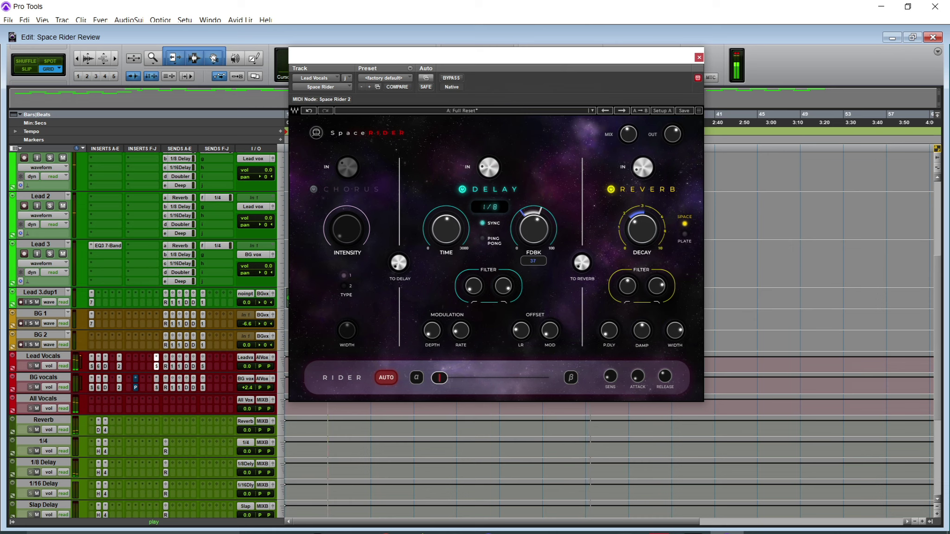
{"action": "mouse_move", "coordinate": [554, 219]}
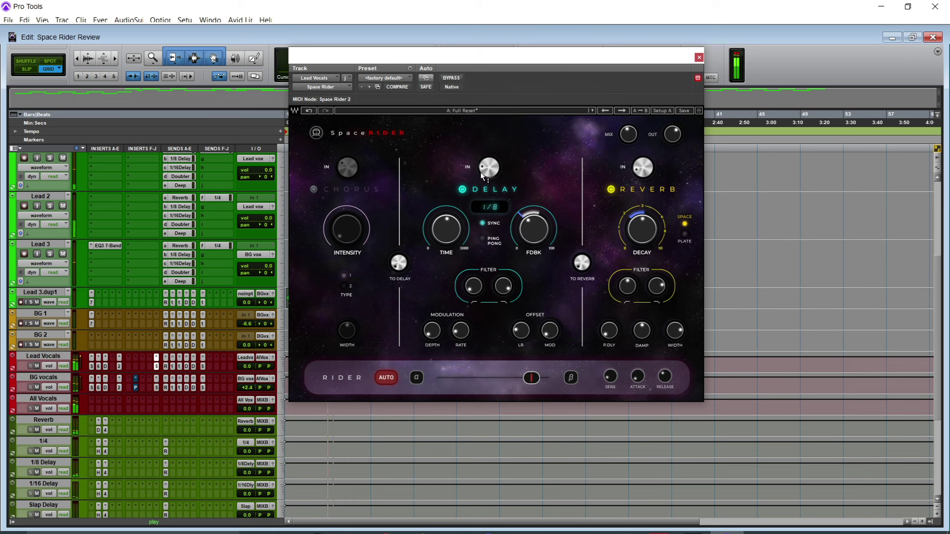
{"action": "left_click_drag", "start_coordinate": [492, 171], "coordinate": [492, 166]}
Step: Narrow the Delay's filter range using both cutoffs and adjust its LR offset
{"action": "left_click_drag", "start_coordinate": [473, 289], "coordinate": [474, 266]}
{"action": "left_click_drag", "start_coordinate": [505, 303], "coordinate": [506, 302]}
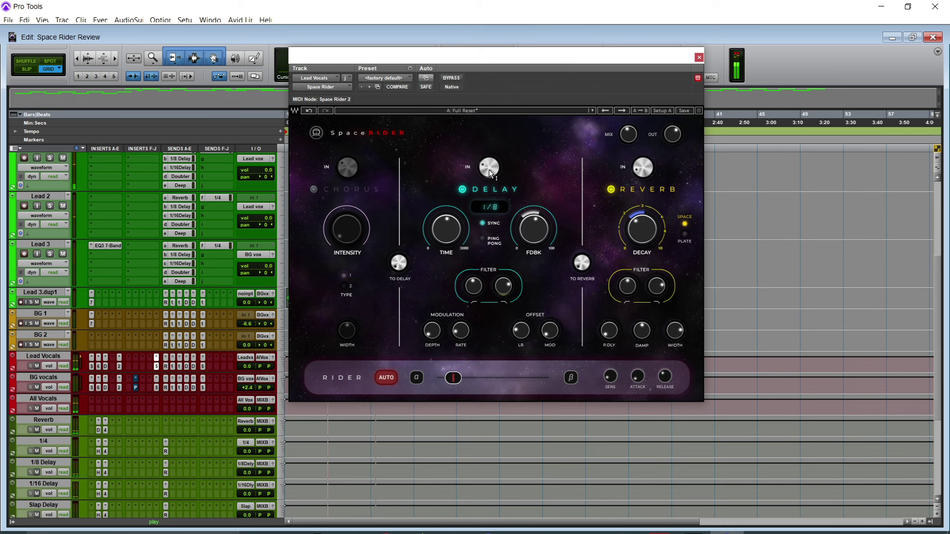
{"action": "mouse_move", "coordinate": [489, 167]}
{"action": "left_click_drag", "start_coordinate": [521, 332], "coordinate": [520, 322]}
Step: Audition the Delay at an input of 69, enable Ping Pong, and bring the input back down
{"action": "left_click_drag", "start_coordinate": [489, 166], "coordinate": [489, 143]}
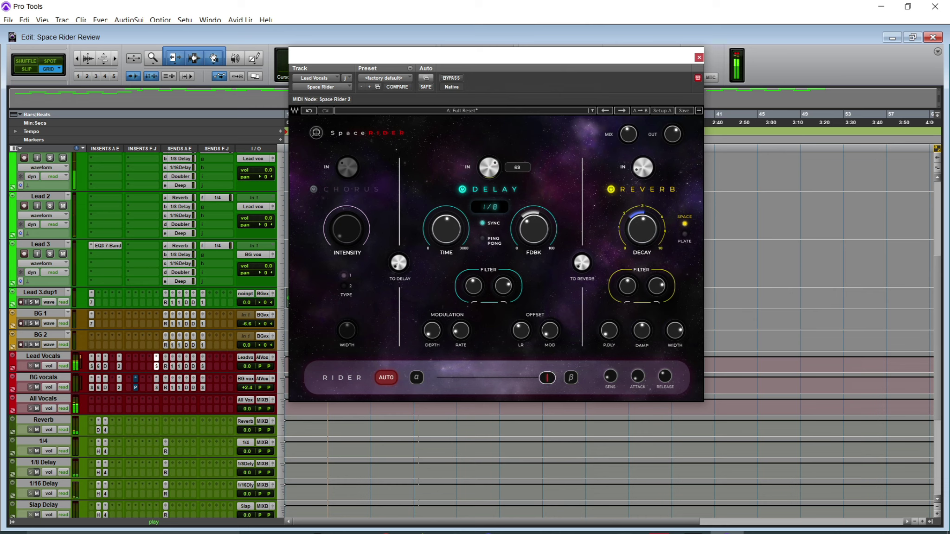
{"action": "left_click", "coordinate": [485, 240]}
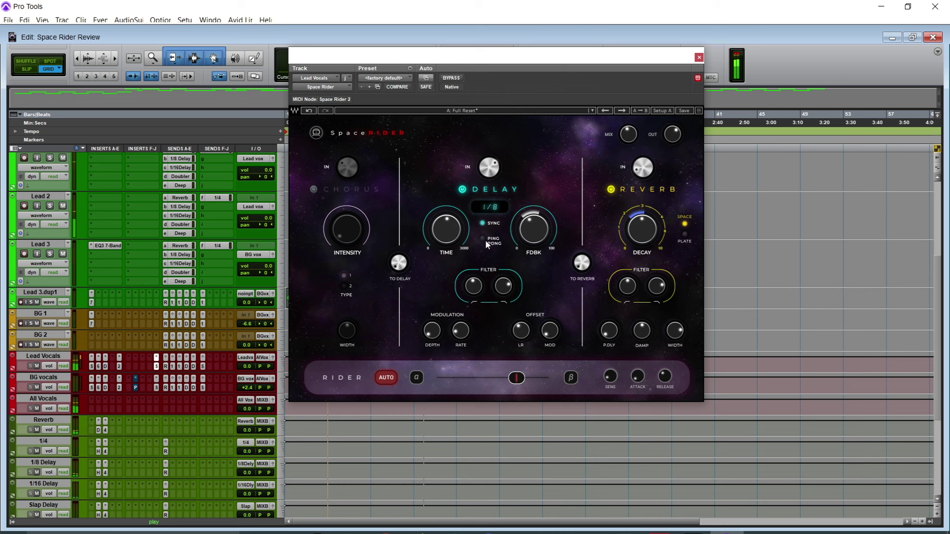
{"action": "left_click_drag", "start_coordinate": [492, 172], "coordinate": [491, 187]}
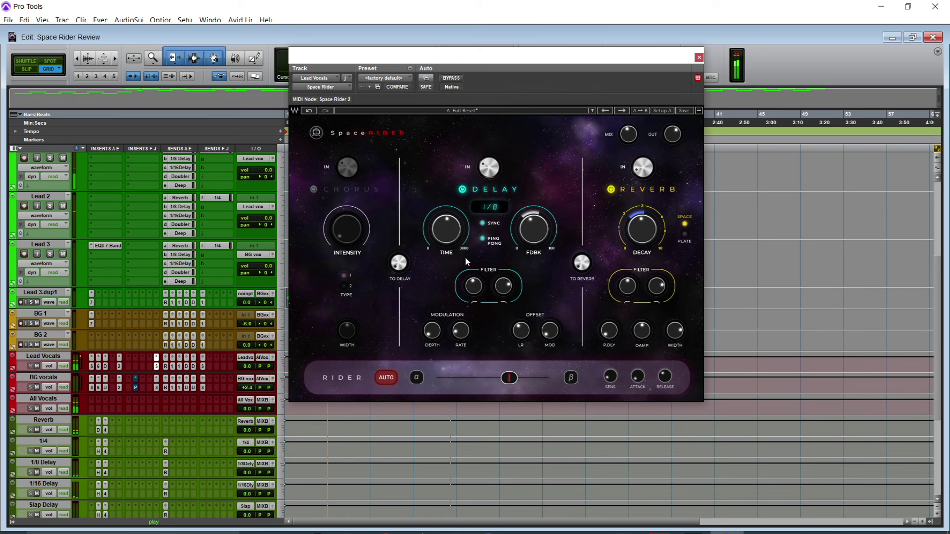
Step: Shift the Delay feedback's ride range toward higher feedback and fine-tune the Delay input
{"action": "left_click_drag", "start_coordinate": [524, 225], "coordinate": [528, 212]}
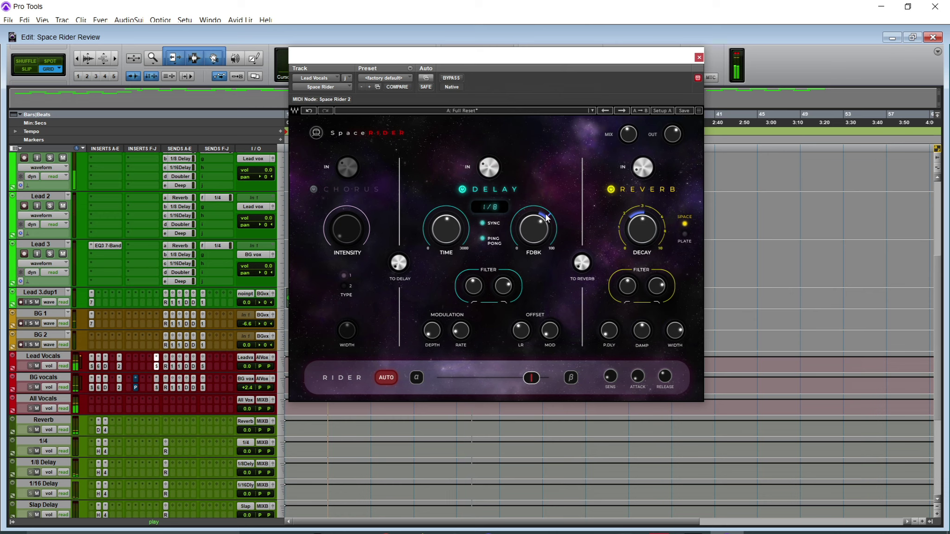
{"action": "left_click_drag", "start_coordinate": [488, 168], "coordinate": [488, 173]}
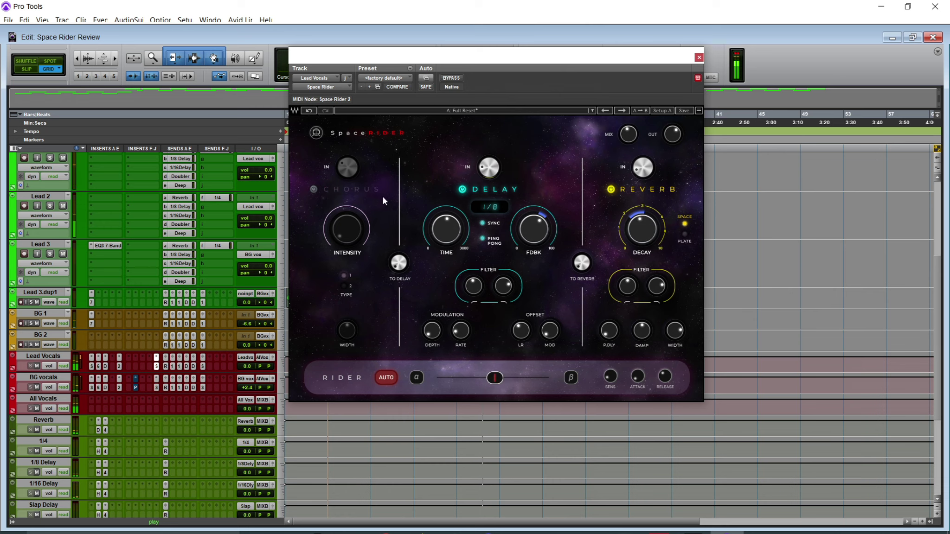
Step: Switch on the Chorus with increased intensity and width and a balanced input, and adjust the Rider's release
{"action": "left_click", "coordinate": [314, 190]}
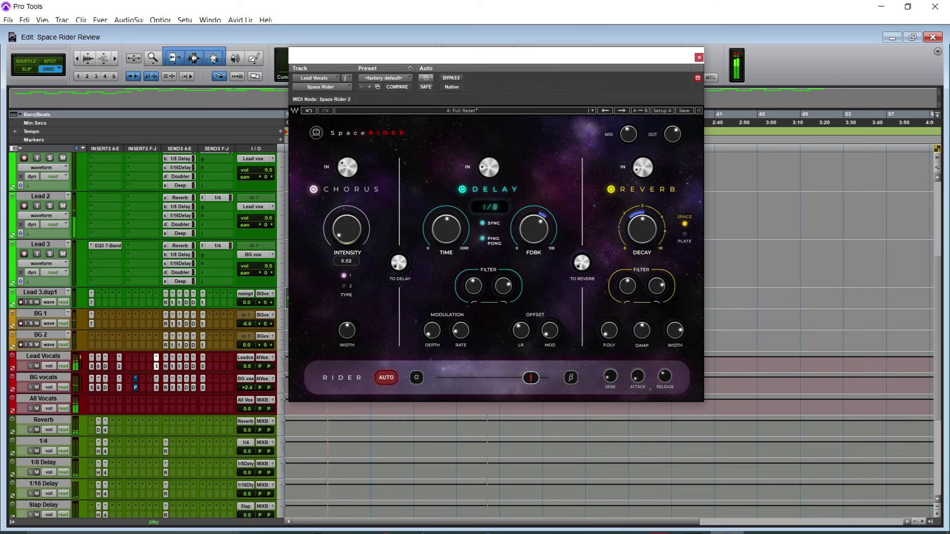
{"action": "left_click_drag", "start_coordinate": [347, 228], "coordinate": [346, 209]}
{"action": "left_click_drag", "start_coordinate": [348, 342], "coordinate": [347, 328]}
{"action": "left_click_drag", "start_coordinate": [350, 168], "coordinate": [348, 172]}
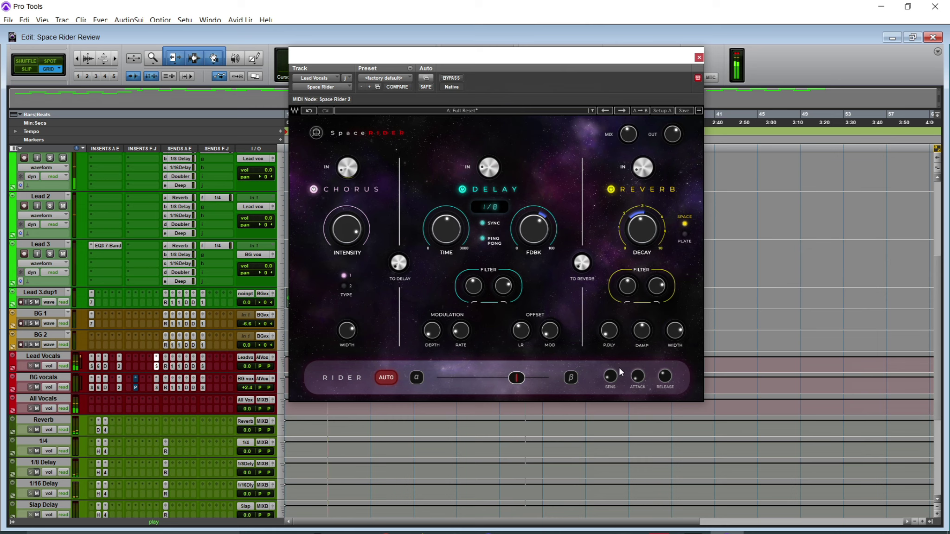
{"action": "left_click_drag", "start_coordinate": [668, 379], "coordinate": [667, 405]}
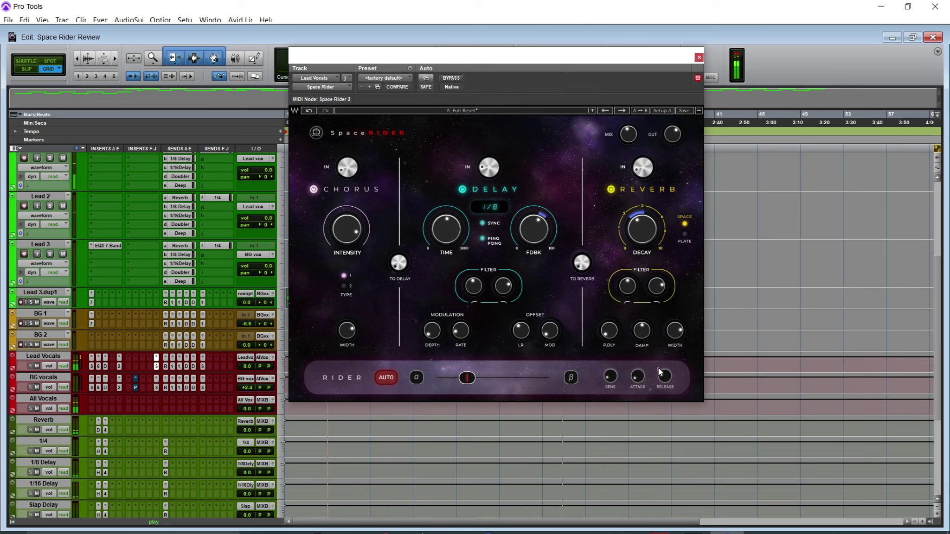
Step: Audition the Rider's response at a sensitivity of 5.4, then bring its sensitivity down to 1.6
{"action": "left_click_drag", "start_coordinate": [610, 378], "coordinate": [610, 334]}
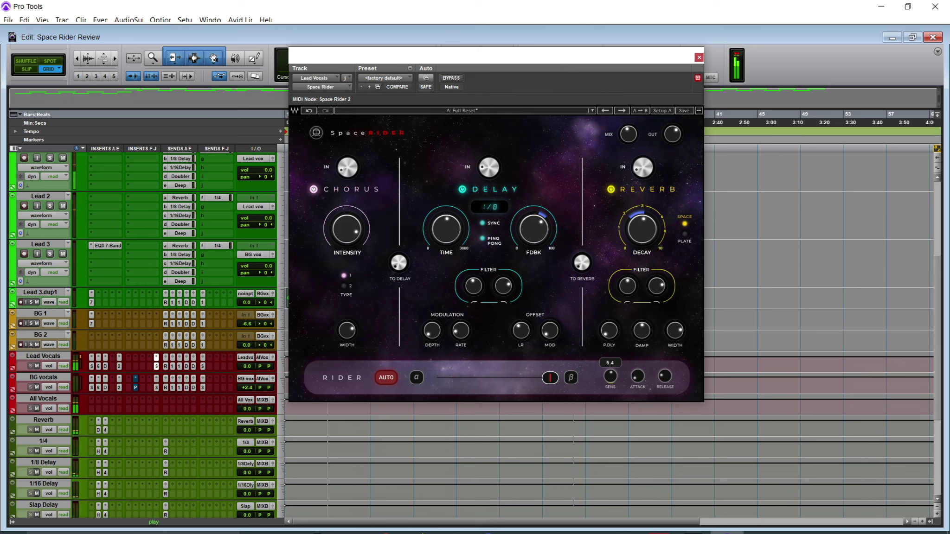
{"action": "left_click_drag", "start_coordinate": [610, 378], "coordinate": [610, 395]}
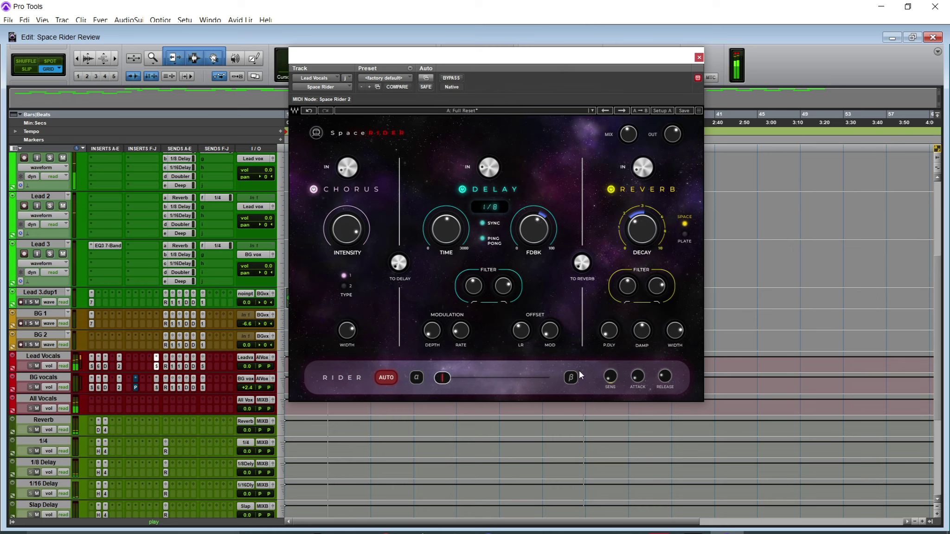
{"action": "mouse_move", "coordinate": [615, 378]}
{"action": "mouse_move", "coordinate": [614, 378]}
{"action": "left_mouse_down"}
{"action": "mouse_move", "coordinate": [613, 367]}
{"action": "mouse_move", "coordinate": [615, 385]}
{"action": "left_mouse_up"}
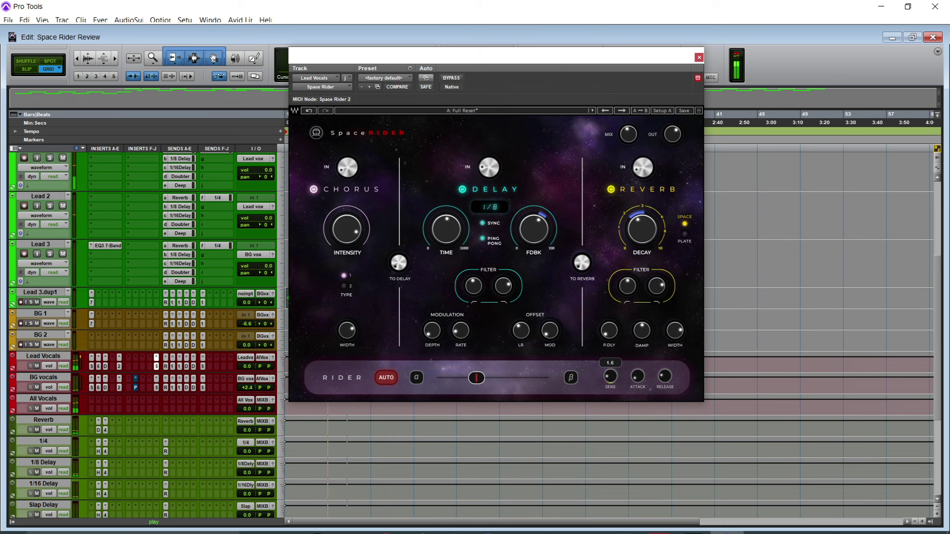
Step: Audition the Chorus at an intensity of 1.00, add an upward ride range to its input from 16, and reduce the intensity
{"action": "left_click_drag", "start_coordinate": [347, 229], "coordinate": [347, 223]}
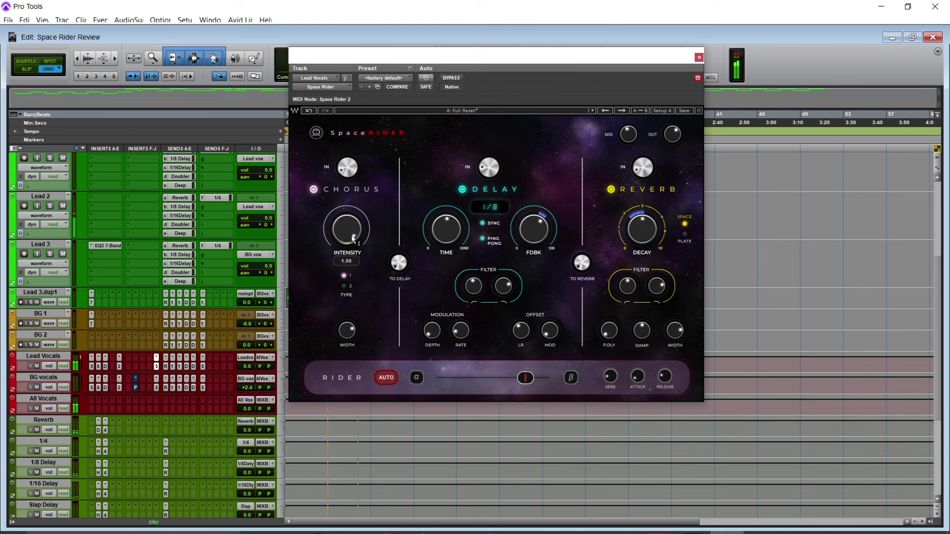
{"action": "left_click_drag", "start_coordinate": [348, 167], "coordinate": [348, 161]}
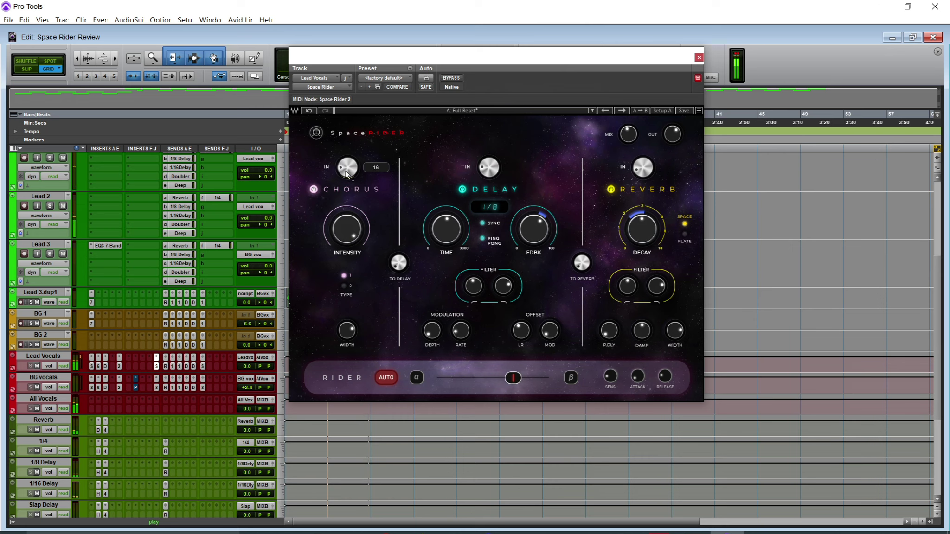
{"action": "mouse_move", "coordinate": [348, 165]}
{"action": "left_mouse_down"}
{"action": "mouse_move", "coordinate": [340, 172]}
{"action": "mouse_move", "coordinate": [339, 161]}
{"action": "left_mouse_up"}
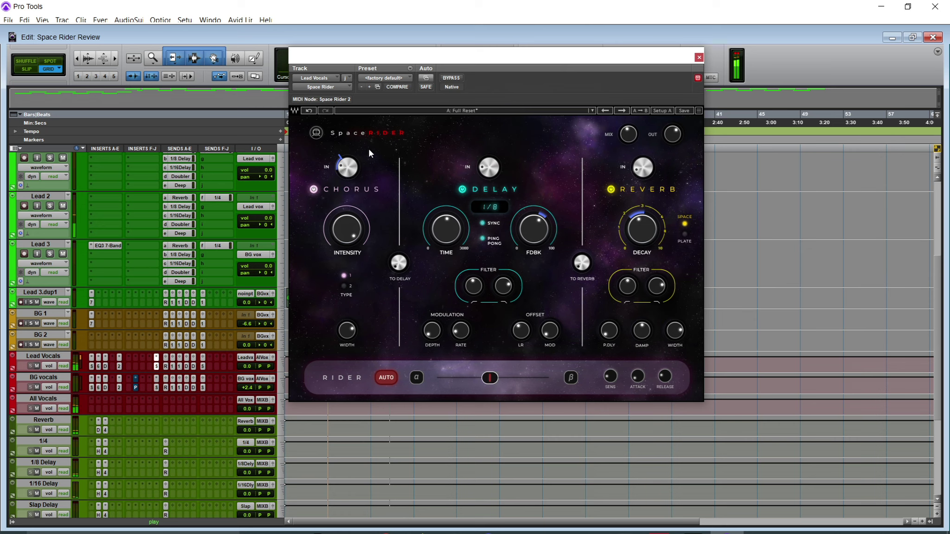
{"action": "left_click_drag", "start_coordinate": [349, 232], "coordinate": [349, 251]}
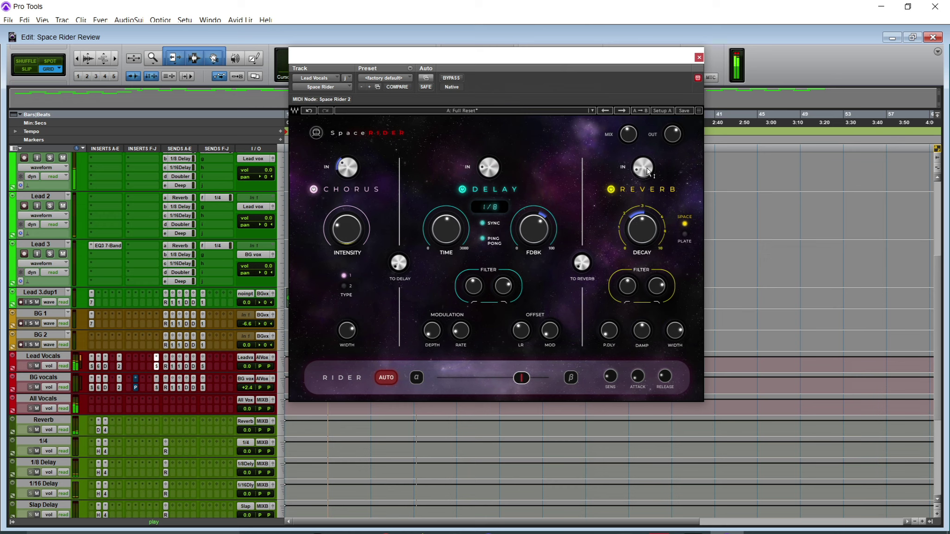
Step: Fine-tune the Reverb input around 7 and add a ride range toward higher values on the Delay input
{"action": "left_click_drag", "start_coordinate": [646, 169], "coordinate": [644, 167]}
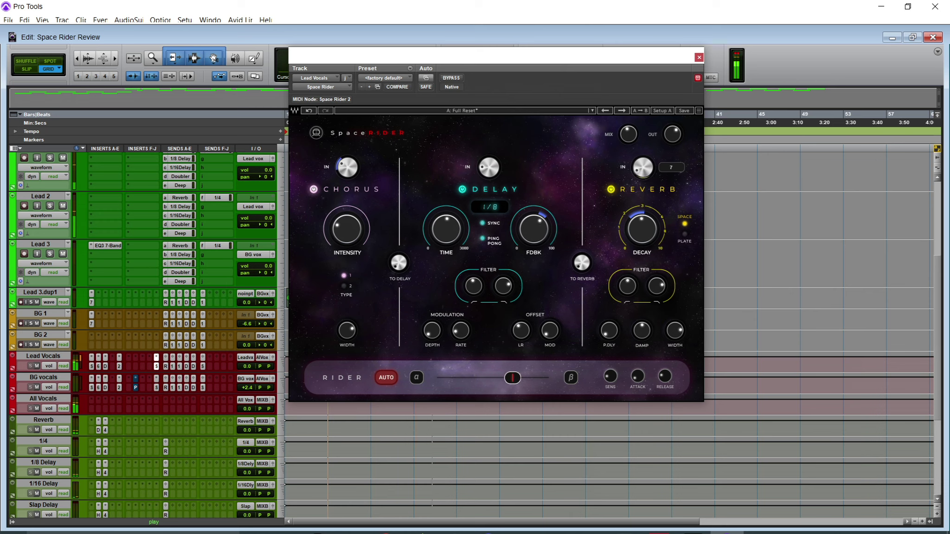
{"action": "left_click_drag", "start_coordinate": [644, 173], "coordinate": [643, 171]}
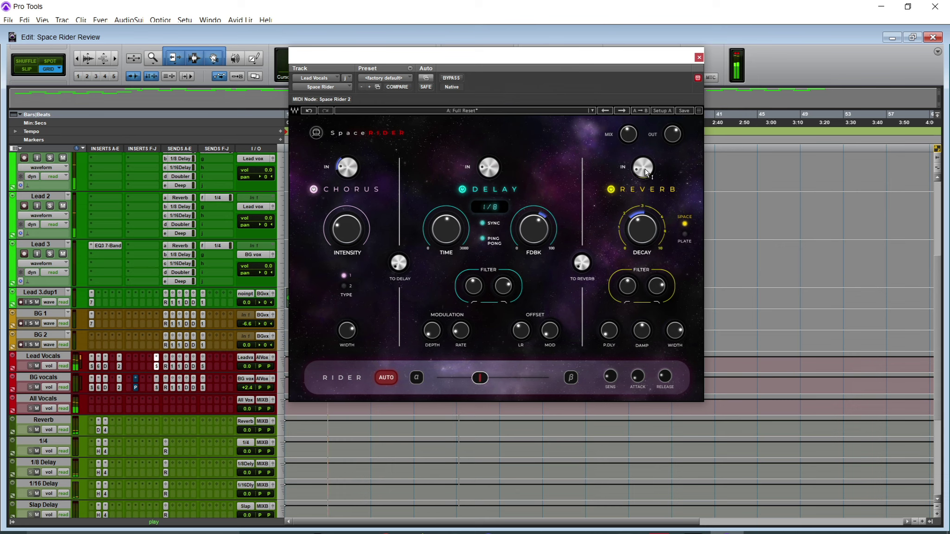
{"action": "mouse_move", "coordinate": [645, 172]}
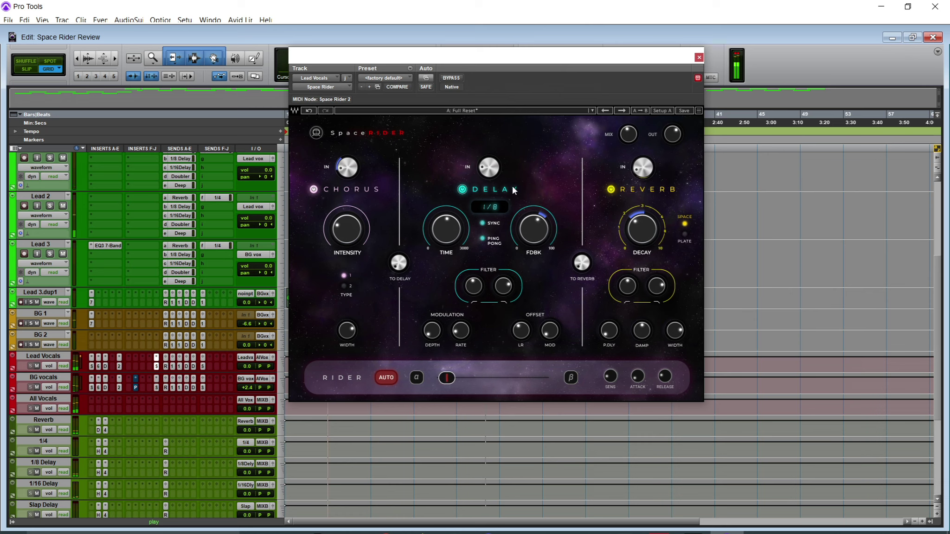
{"action": "mouse_move", "coordinate": [493, 170]}
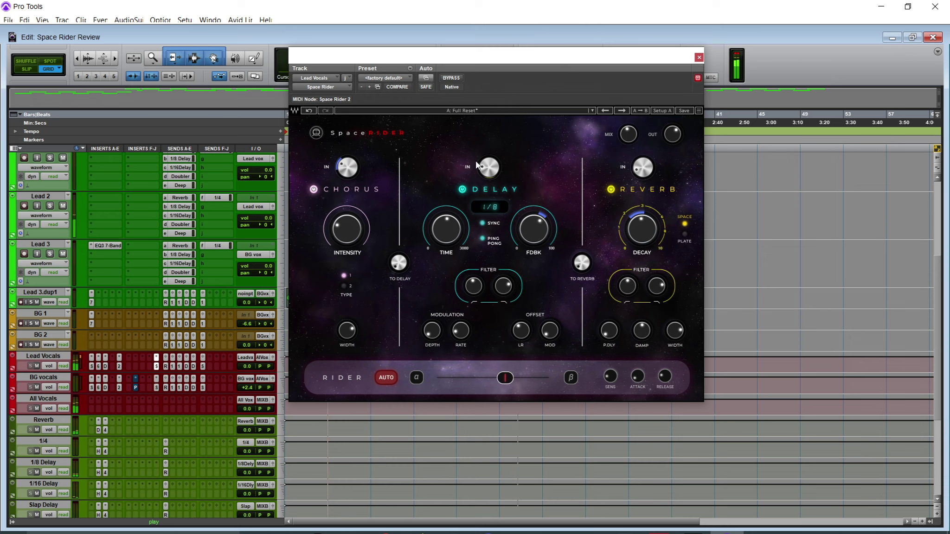
{"action": "left_click_drag", "start_coordinate": [482, 170], "coordinate": [482, 156]}
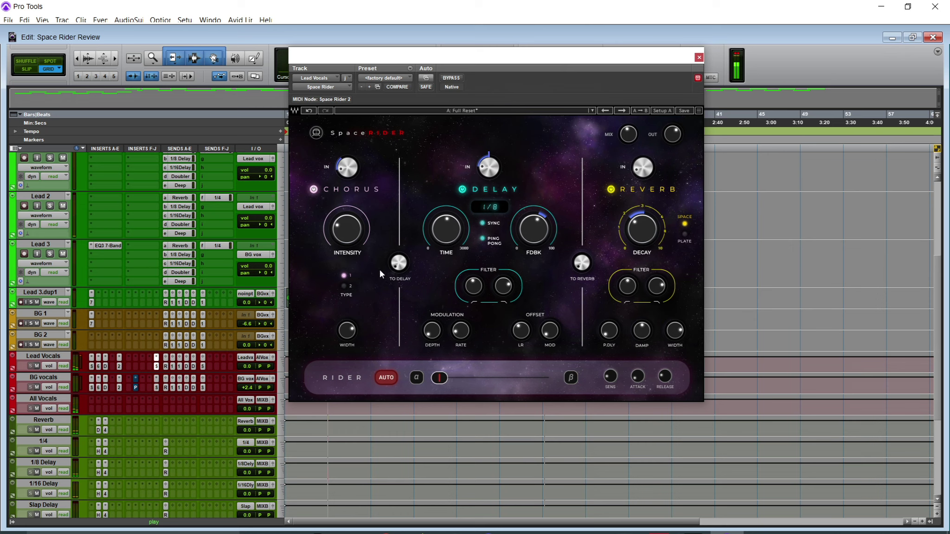
Step: Toggle the Rider's Auto mode and reposition the Space Rider window over the Edit window with playback stopped
{"action": "left_click", "coordinate": [386, 378]}
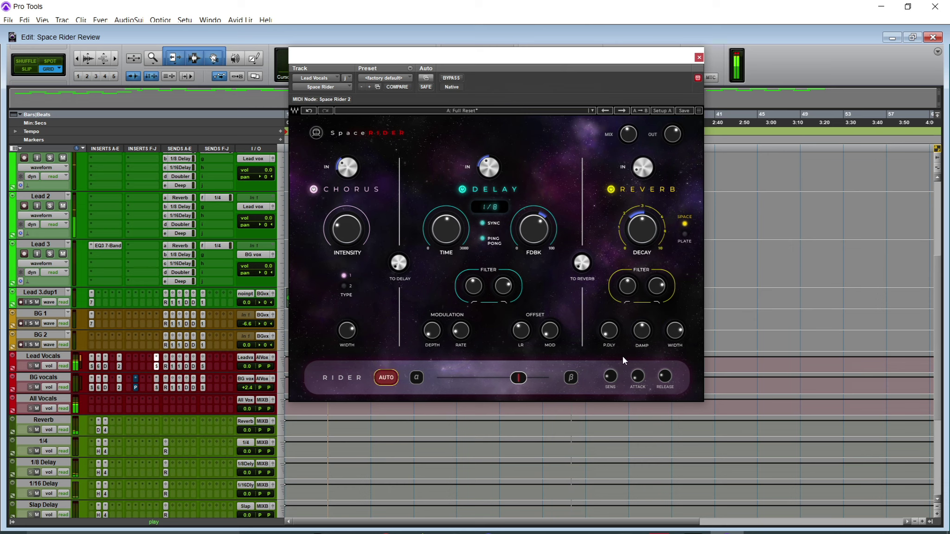
{"action": "left_click_drag", "start_coordinate": [625, 63], "coordinate": [716, 68]}
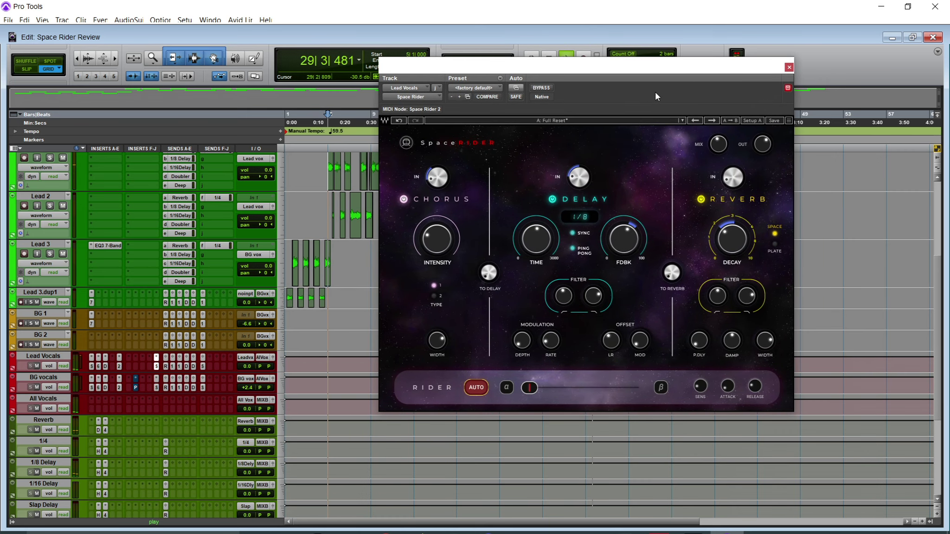
{"action": "key", "text": "space"}
{"action": "left_click_drag", "start_coordinate": [648, 71], "coordinate": [468, 55]}
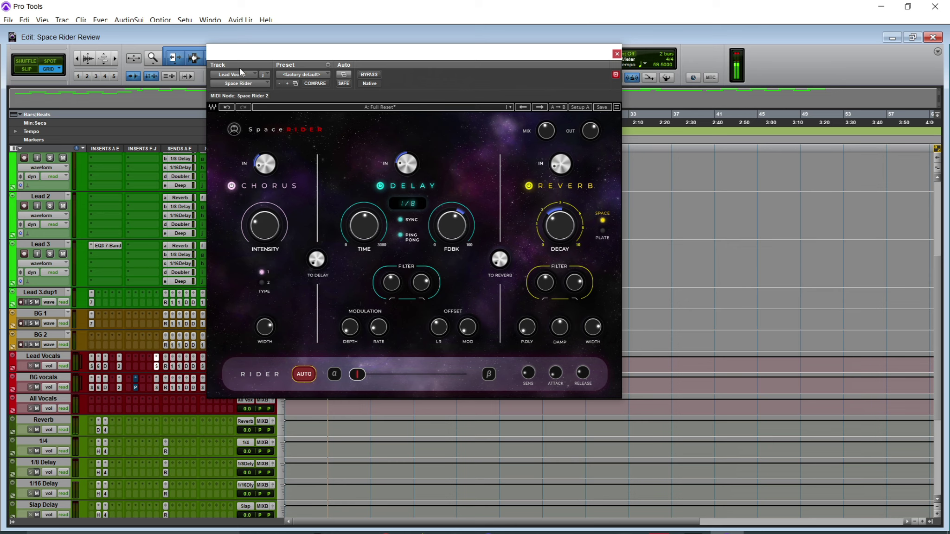
Step: Load the Space Rider Start factory preset and play the session to hear it
{"action": "left_click", "coordinate": [392, 110]}
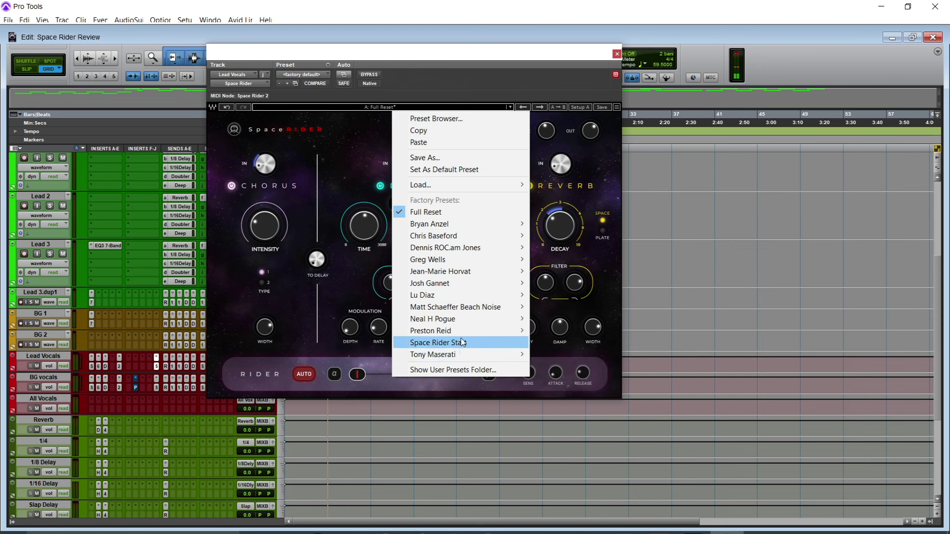
{"action": "left_click", "coordinate": [485, 344]}
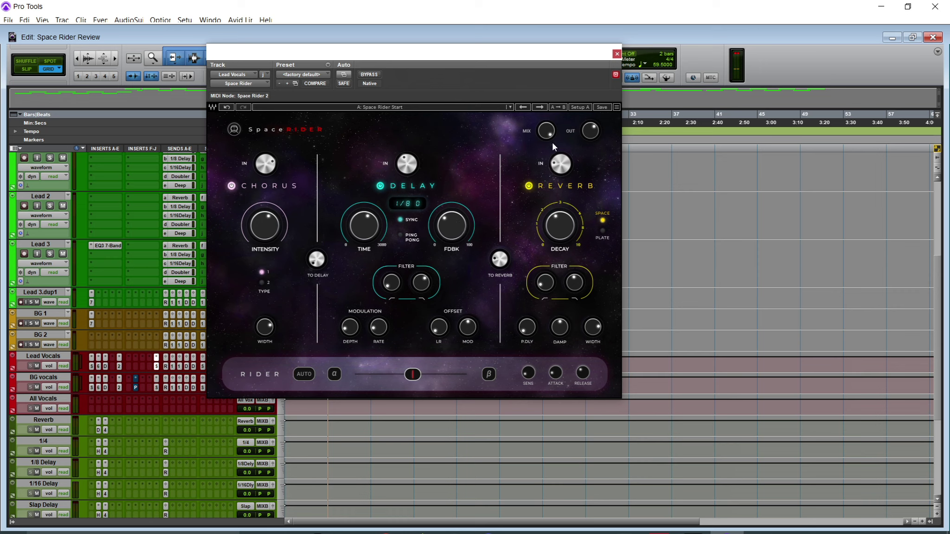
{"action": "key", "text": "space"}
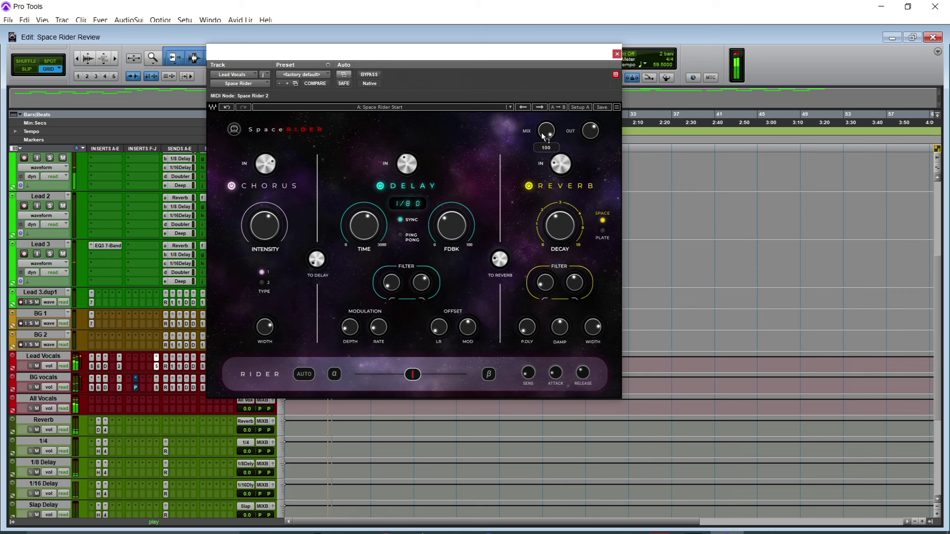
Step: Browse the factory presets and audition ANZEL- NEW AGE RAP VOX SAUCE on the lead vocals
{"action": "left_click", "coordinate": [465, 108]}
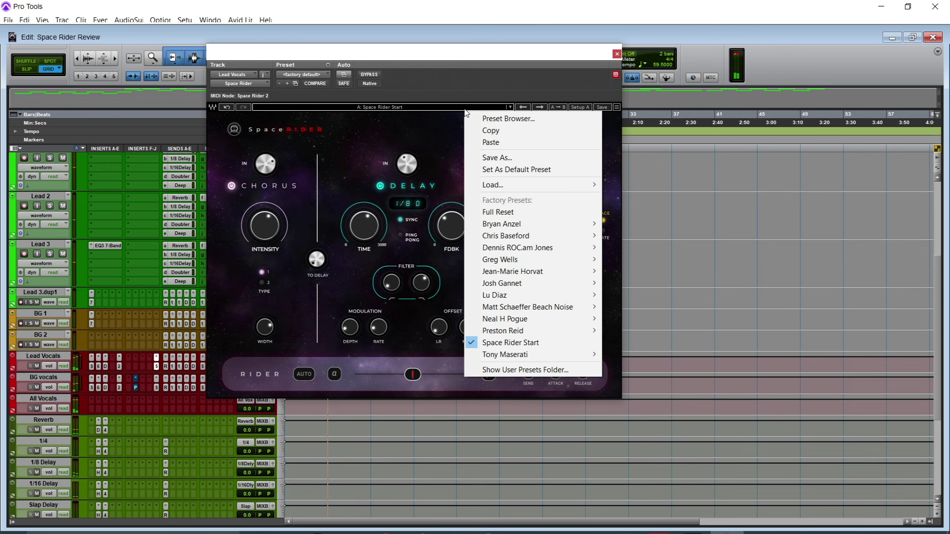
{"action": "mouse_move", "coordinate": [518, 321]}
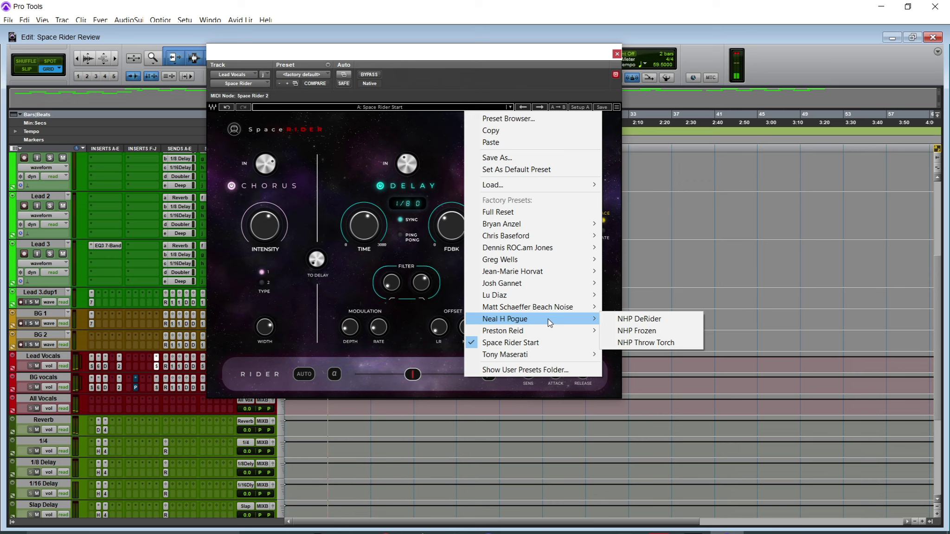
{"action": "mouse_move", "coordinate": [546, 308]}
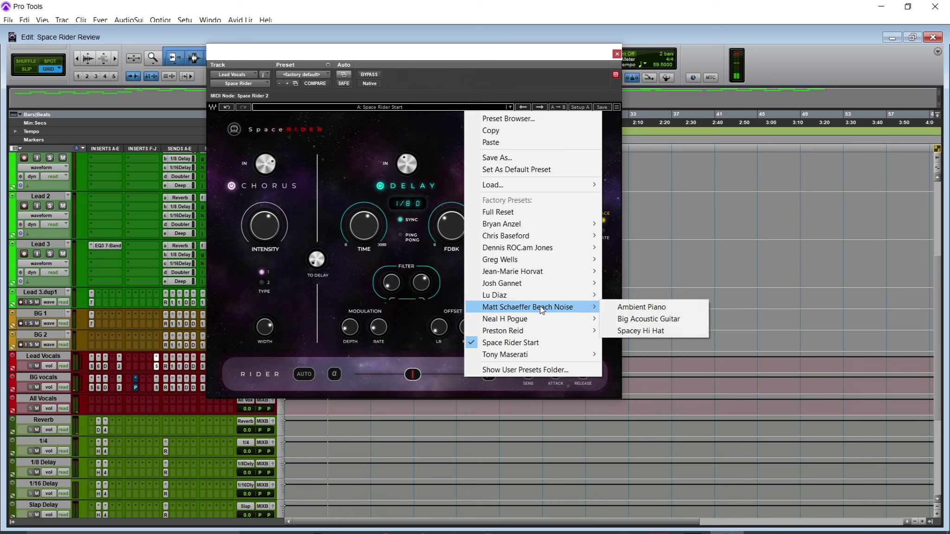
{"action": "mouse_move", "coordinate": [534, 285]}
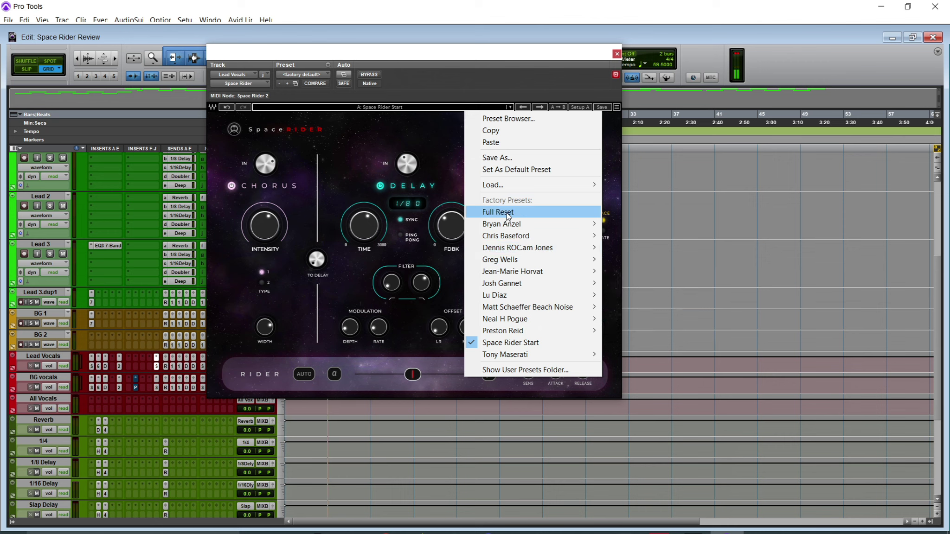
{"action": "mouse_move", "coordinate": [531, 225]}
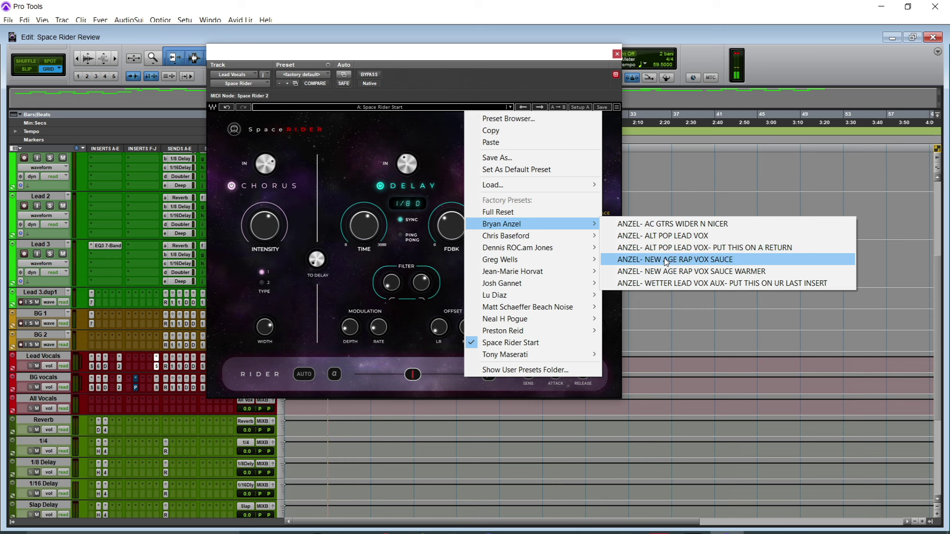
{"action": "left_click", "coordinate": [701, 261]}
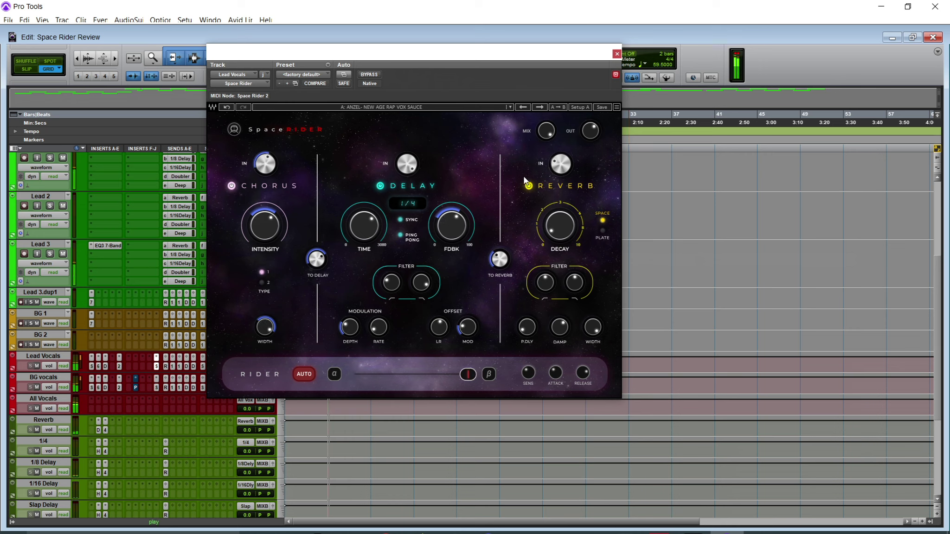
{"action": "left_click", "coordinate": [414, 105]}
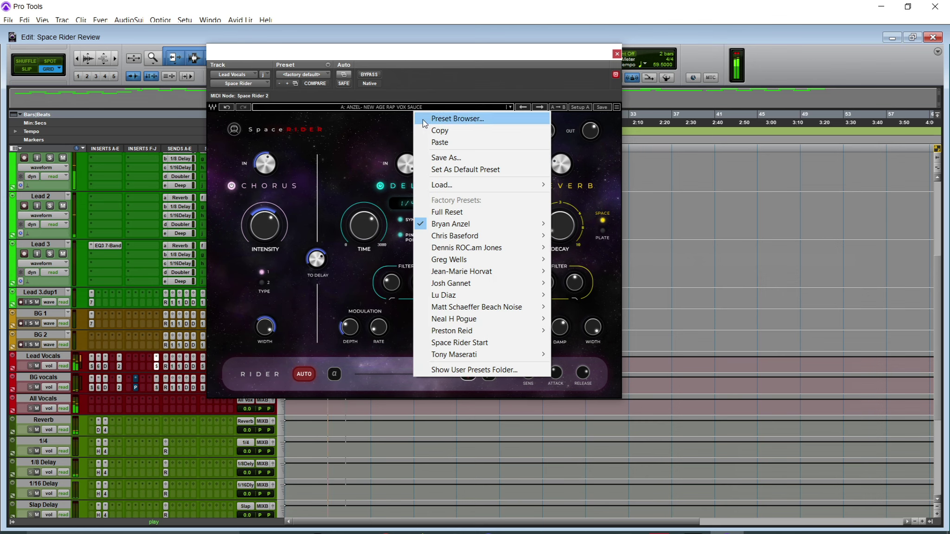
{"action": "left_click", "coordinate": [399, 63]}
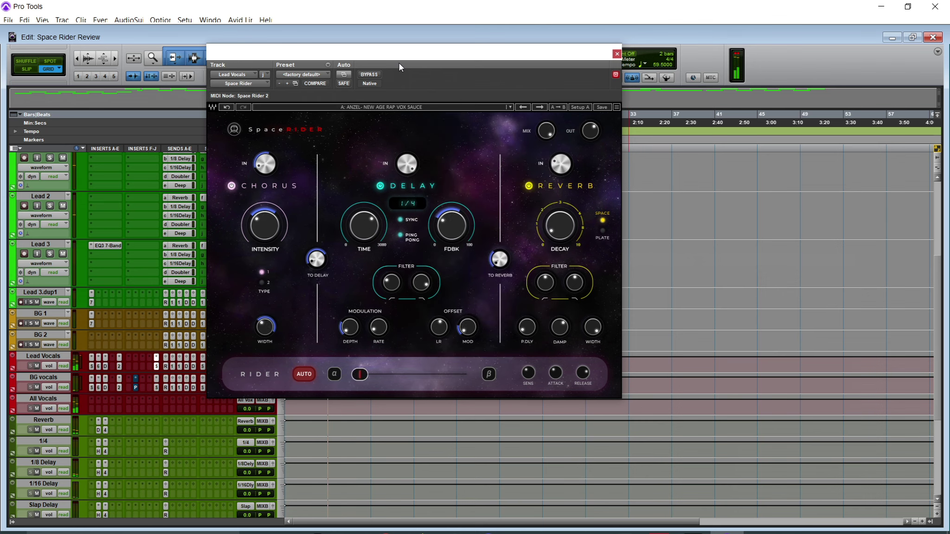
Step: Load the ANZEL- ALT POP LEAD VOX preset, play it back, and reduce the overall Mix to around 13
{"action": "left_click", "coordinate": [400, 105]}
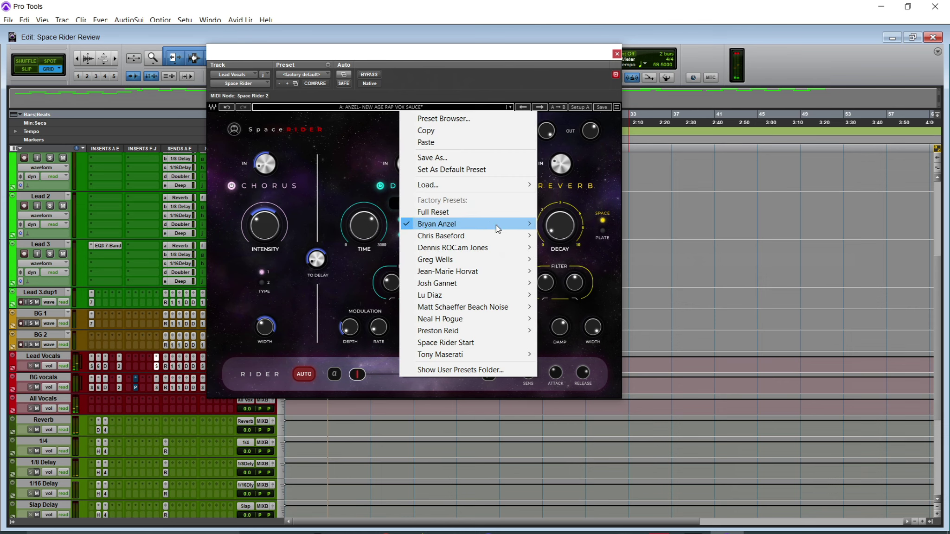
{"action": "mouse_move", "coordinate": [496, 225]}
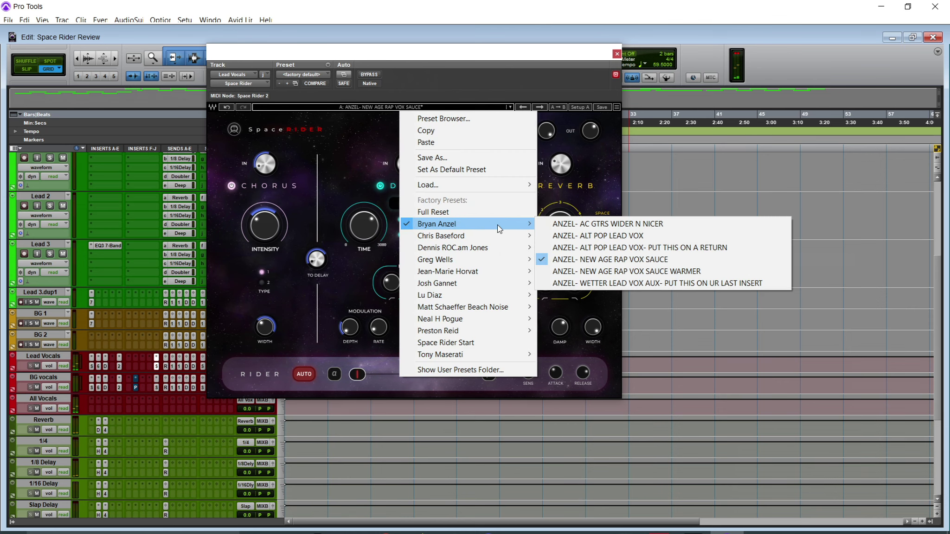
{"action": "left_click", "coordinate": [591, 235]}
{"action": "key", "text": "space"}
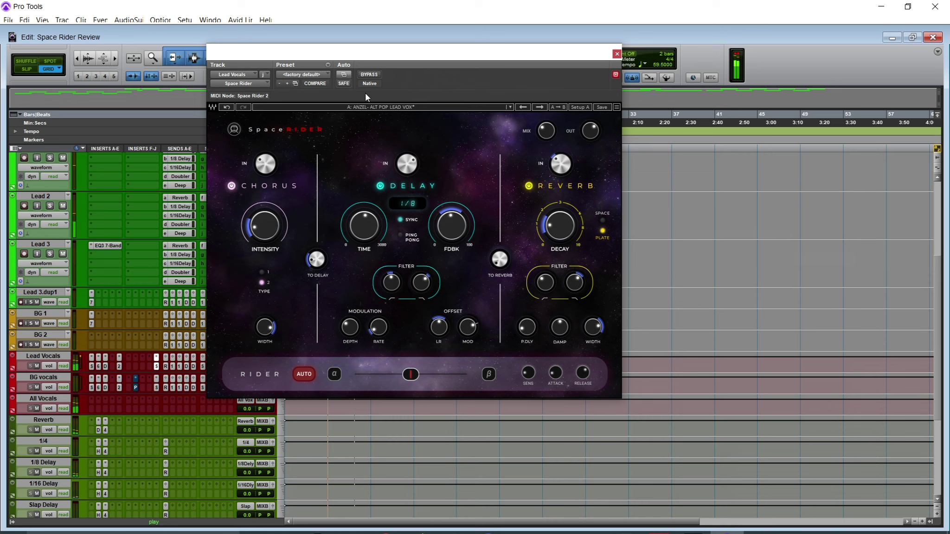
{"action": "left_click_drag", "start_coordinate": [546, 133], "coordinate": [546, 141]}
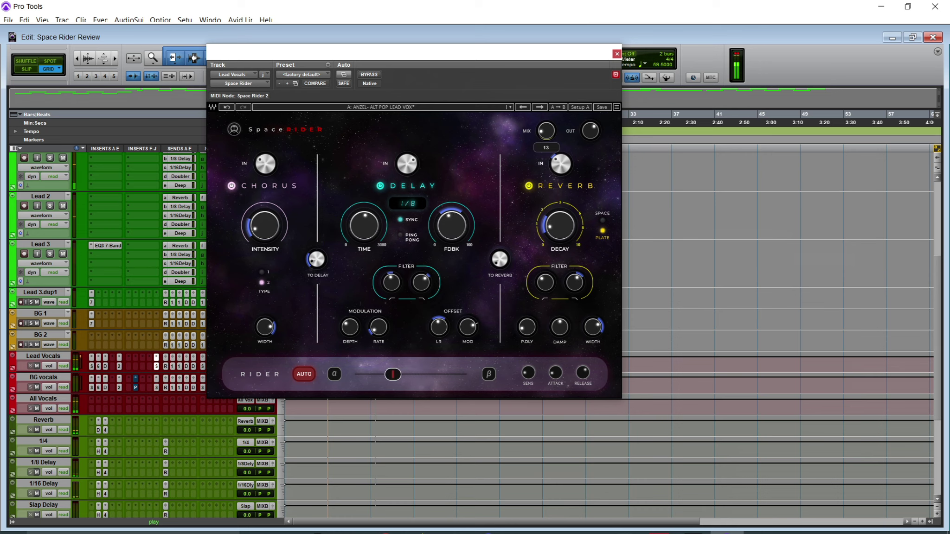
{"action": "left_click_drag", "start_coordinate": [546, 141], "coordinate": [546, 138]}
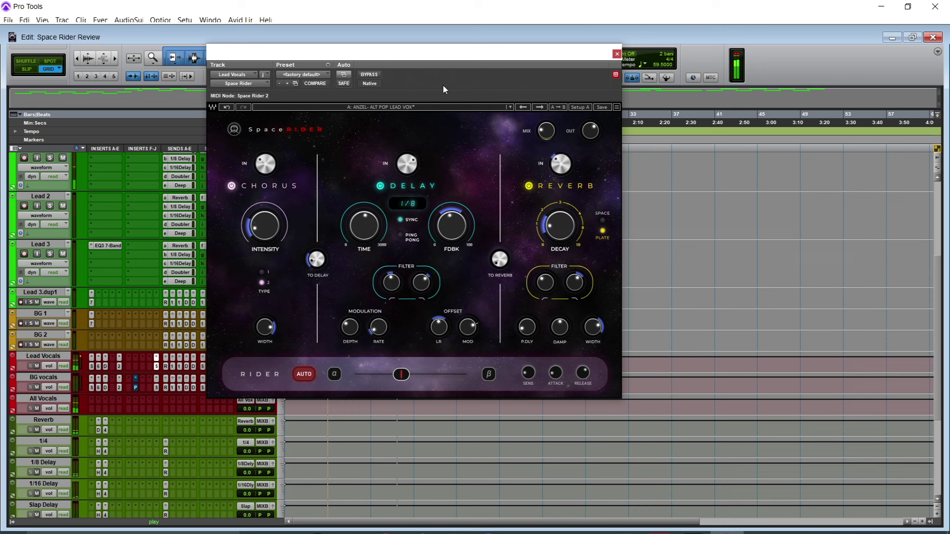
Step: Load the ANZEL- WETTER LEAD VOX AUX- PUT THIS ON UR LAST INSERT preset and adjust its Mix to 47
{"action": "left_click", "coordinate": [403, 105]}
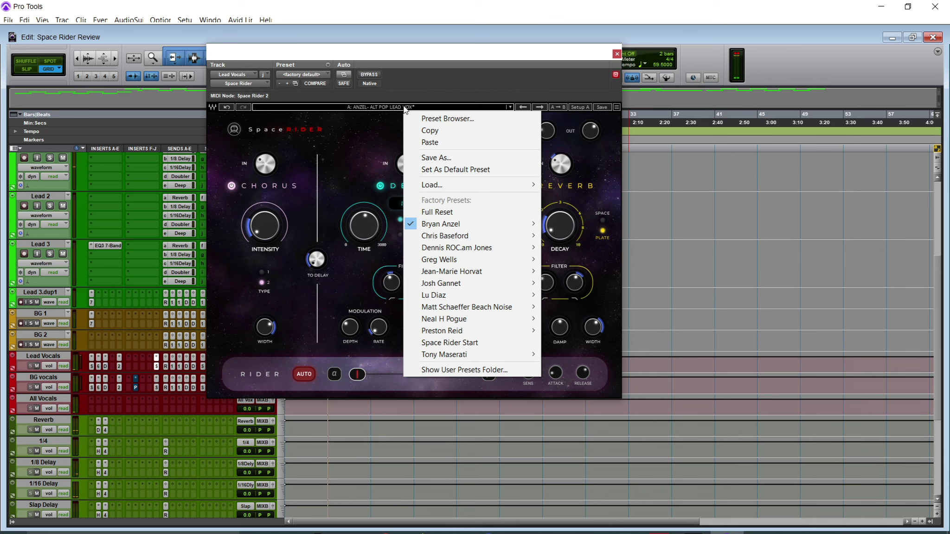
{"action": "mouse_move", "coordinate": [510, 227]}
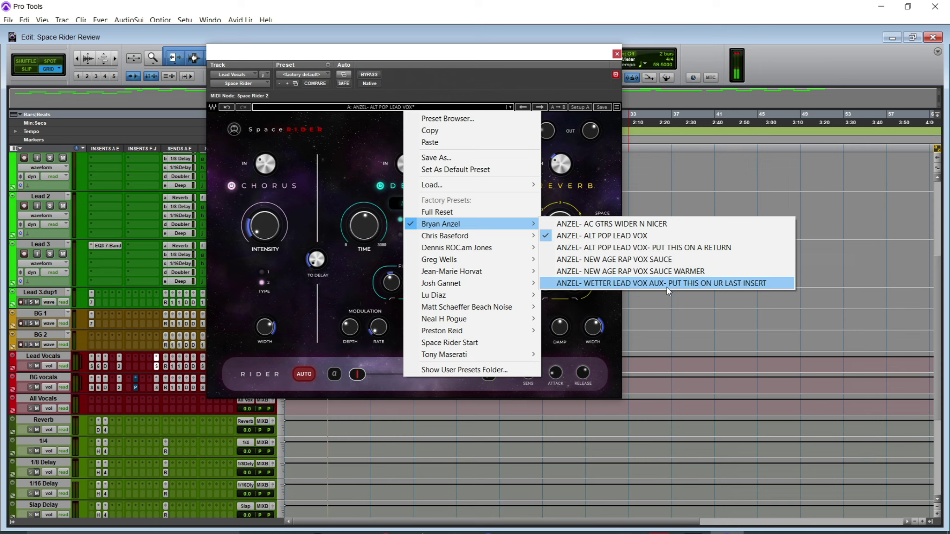
{"action": "left_click", "coordinate": [709, 282]}
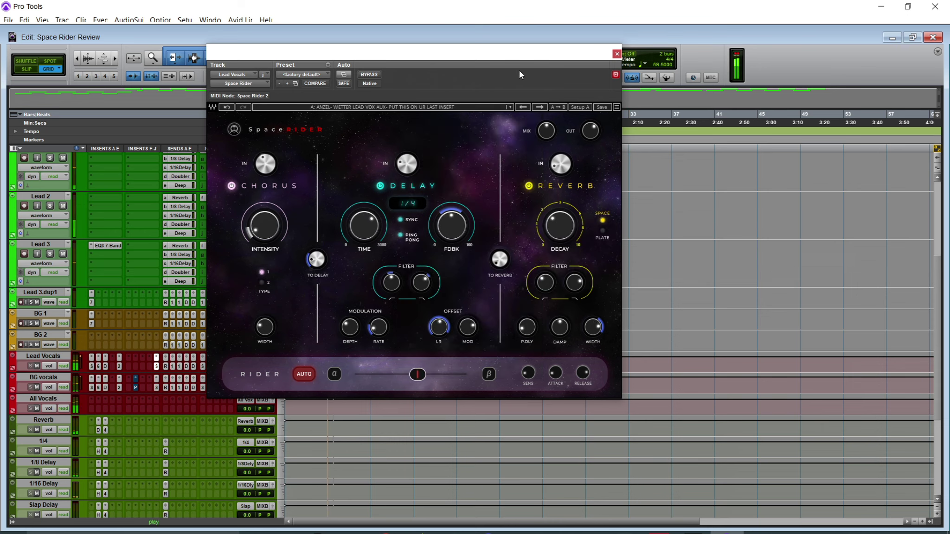
{"action": "mouse_move", "coordinate": [546, 131]}
{"action": "left_mouse_down"}
{"action": "mouse_move", "coordinate": [546, 106]}
{"action": "mouse_move", "coordinate": [546, 148]}
{"action": "mouse_move", "coordinate": [546, 130]}
{"action": "left_mouse_up"}
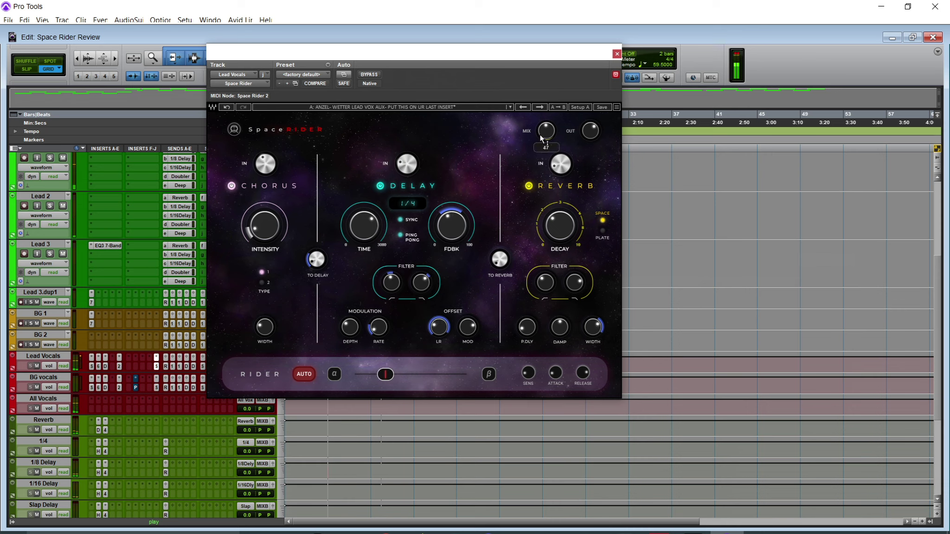
Step: Switch the Rider's Auto mode off and back on during playback to compare the effect
{"action": "mouse_move", "coordinate": [550, 131]}
{"action": "left_click", "coordinate": [304, 374]}
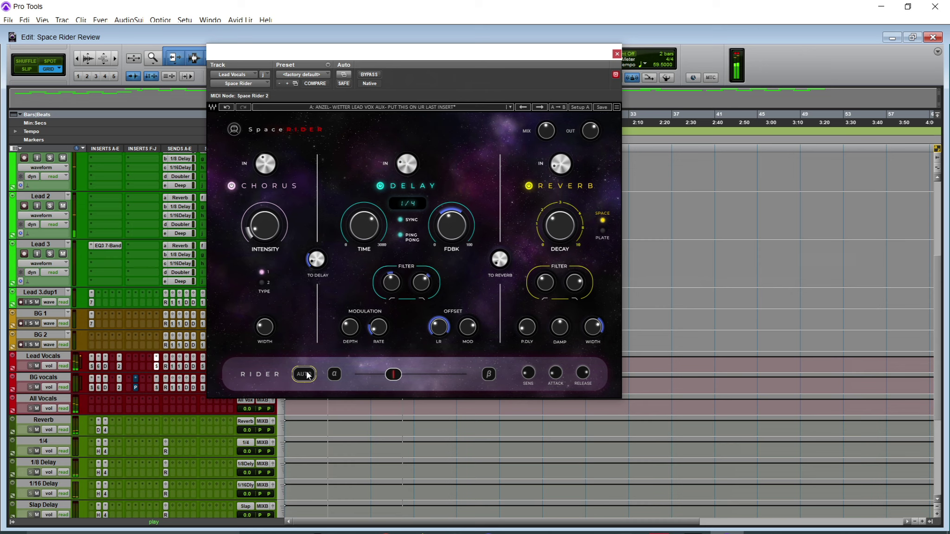
{"action": "left_click", "coordinate": [306, 372]}
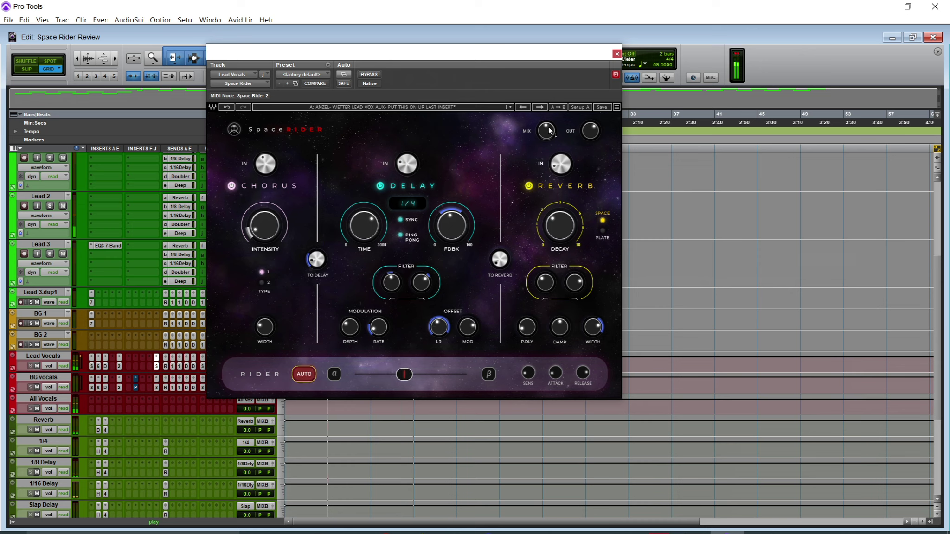
Step: Load Josh Gannet's factory preset Space Rider - Big Spacey Vox on the lead vocals during playback
{"action": "left_click", "coordinate": [462, 106]}
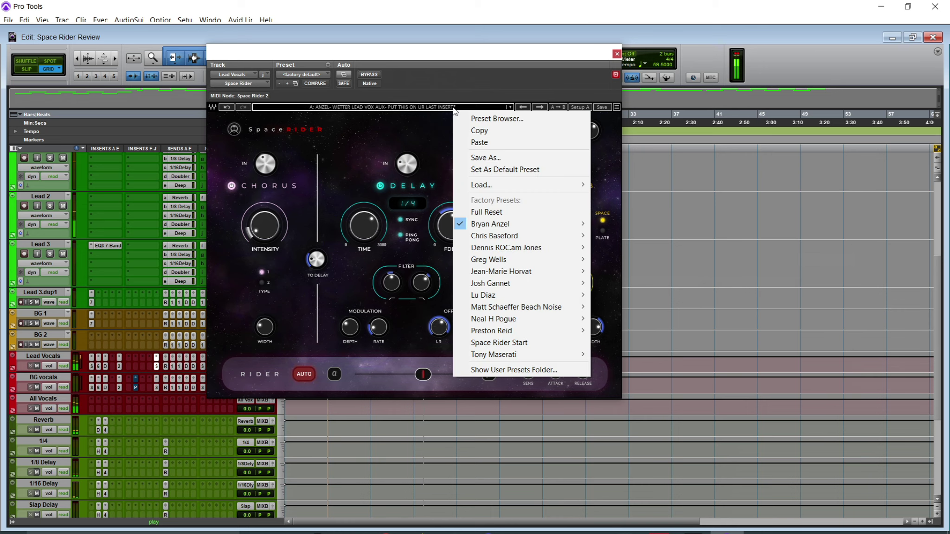
{"action": "mouse_move", "coordinate": [533, 272]}
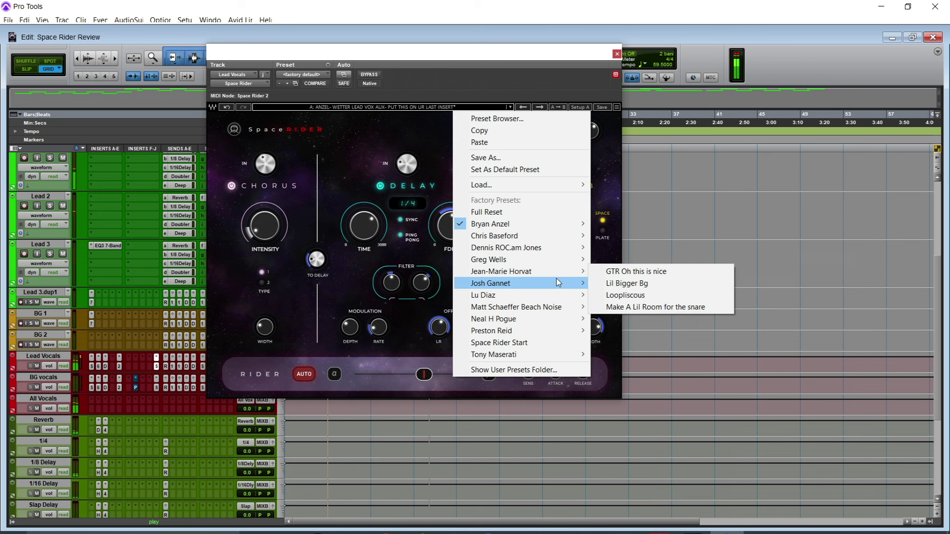
{"action": "mouse_move", "coordinate": [575, 272]}
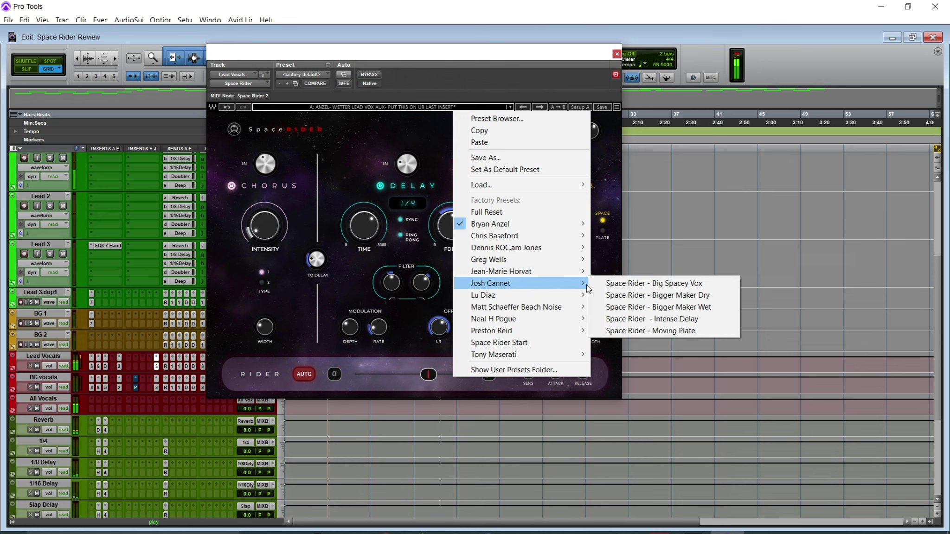
{"action": "left_click", "coordinate": [651, 283]}
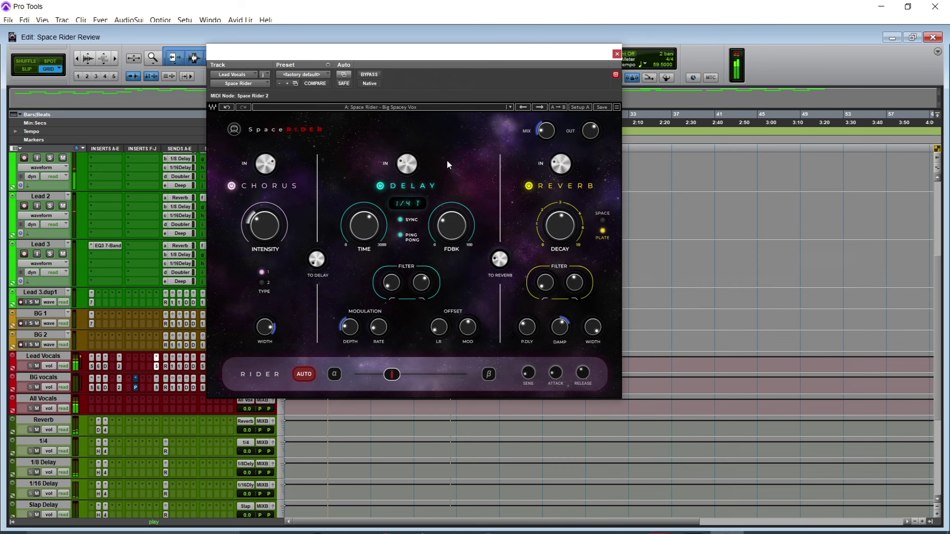
Step: Audition Lu Diaz's Vocal Chorus Delay and Vocal Tile Room Verb factory presets on the lead vocals
{"action": "left_click", "coordinate": [423, 107]}
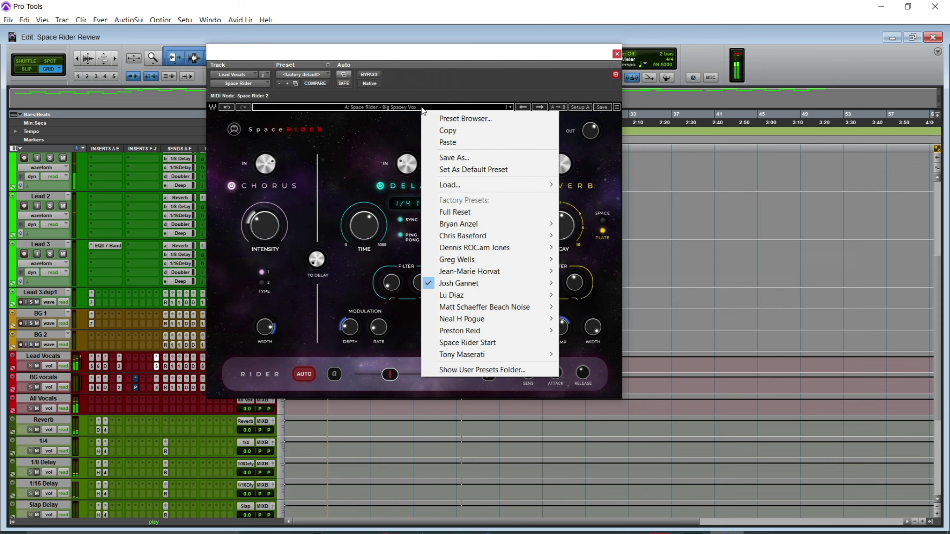
{"action": "mouse_move", "coordinate": [530, 294]}
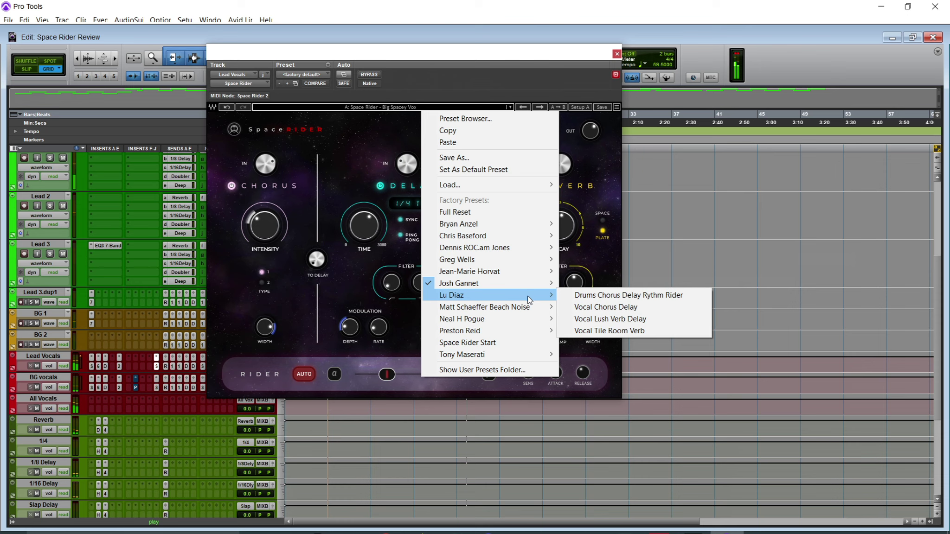
{"action": "left_click", "coordinate": [619, 307]}
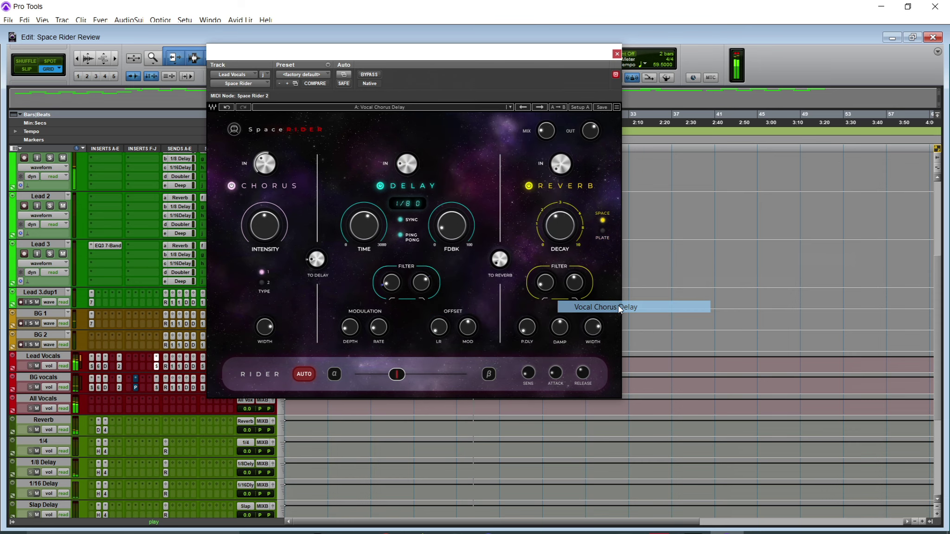
{"action": "left_click", "coordinate": [404, 109]}
{"action": "mouse_move", "coordinate": [523, 296]}
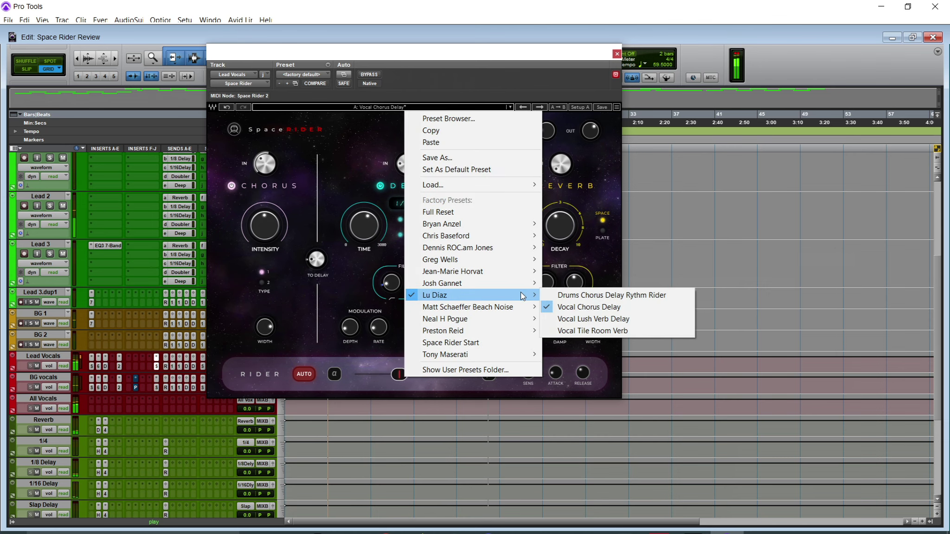
{"action": "left_click", "coordinate": [602, 329]}
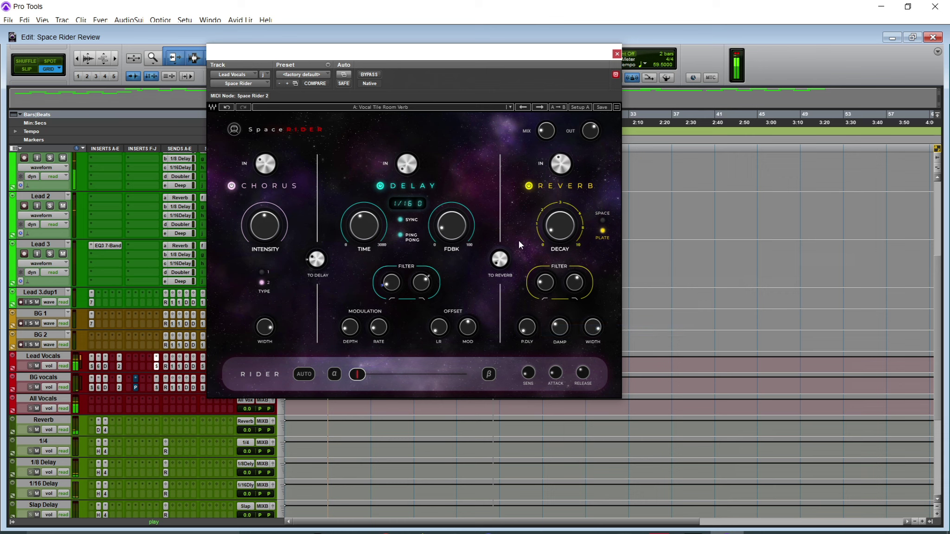
Step: Load the TonyMaserati_BVDreamSpace preset and reduce the overall Mix to around 23
{"action": "left_click", "coordinate": [415, 106]}
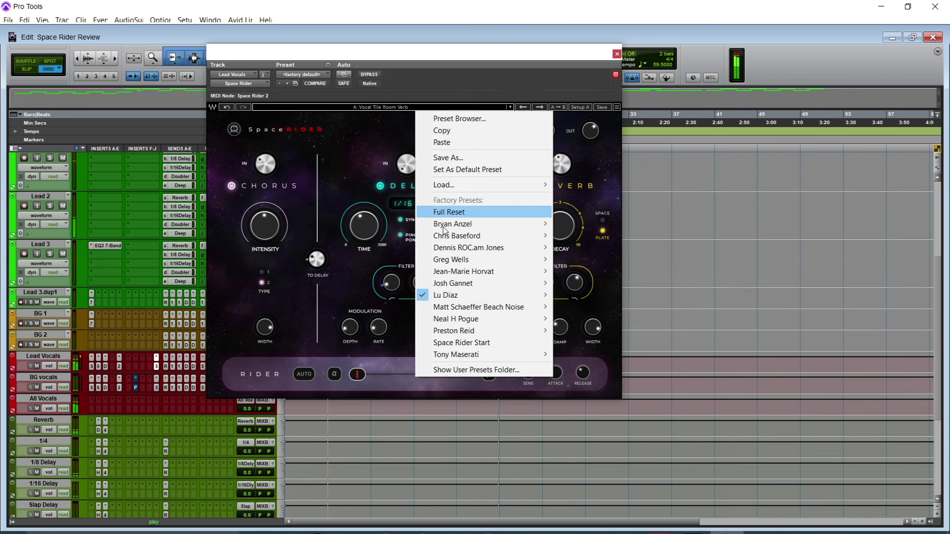
{"action": "mouse_move", "coordinate": [515, 355]}
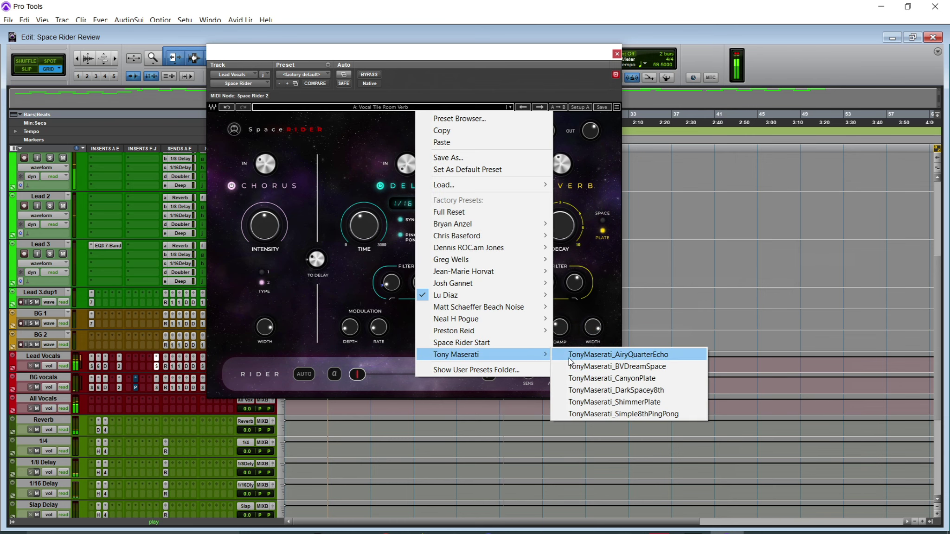
{"action": "left_click", "coordinate": [647, 367]}
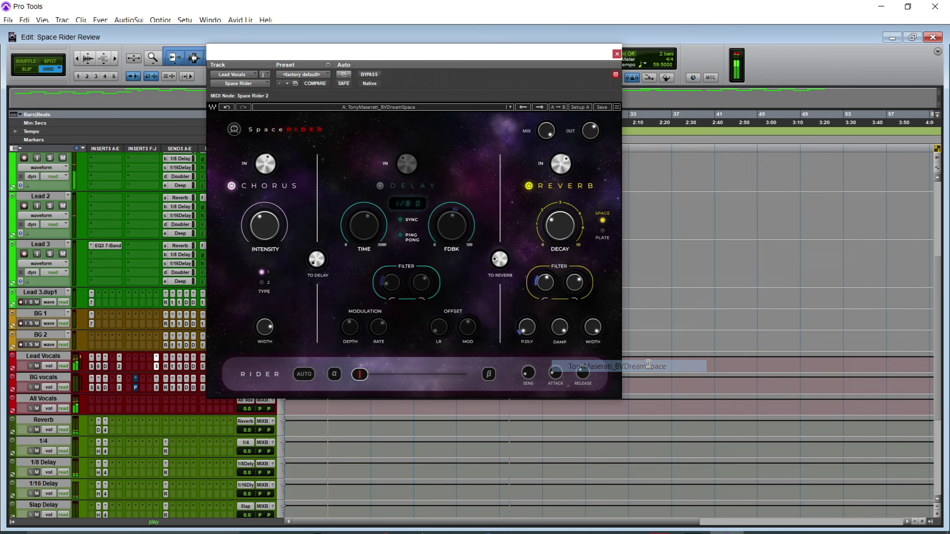
{"action": "left_click_drag", "start_coordinate": [553, 141], "coordinate": [553, 133]}
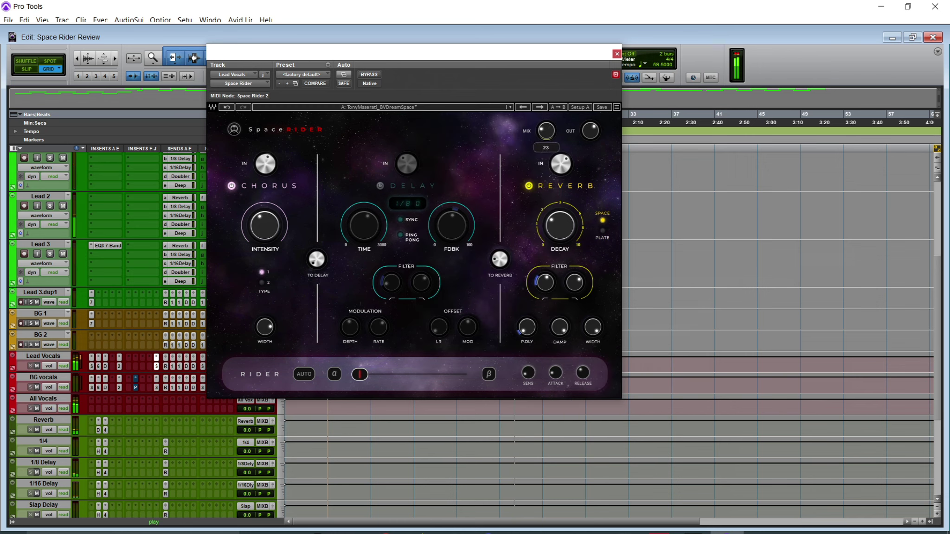
{"action": "left_click_drag", "start_coordinate": [546, 140], "coordinate": [546, 145]}
{"action": "left_click_drag", "start_coordinate": [543, 131], "coordinate": [543, 131]}
Step: Load the TonyMaserati_AiryQuarterEcho preset and set the overall Mix to 29
{"action": "left_click", "coordinate": [439, 106]}
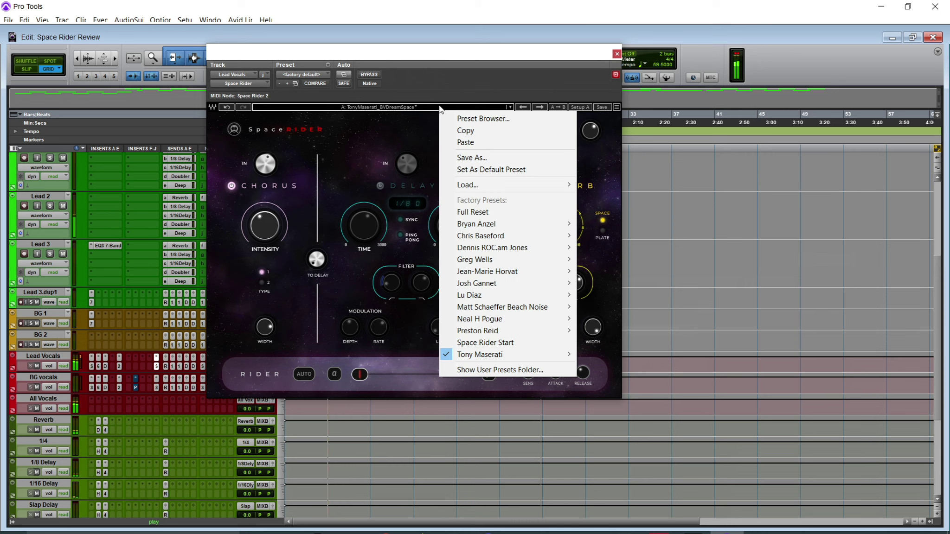
{"action": "mouse_move", "coordinate": [558, 355]}
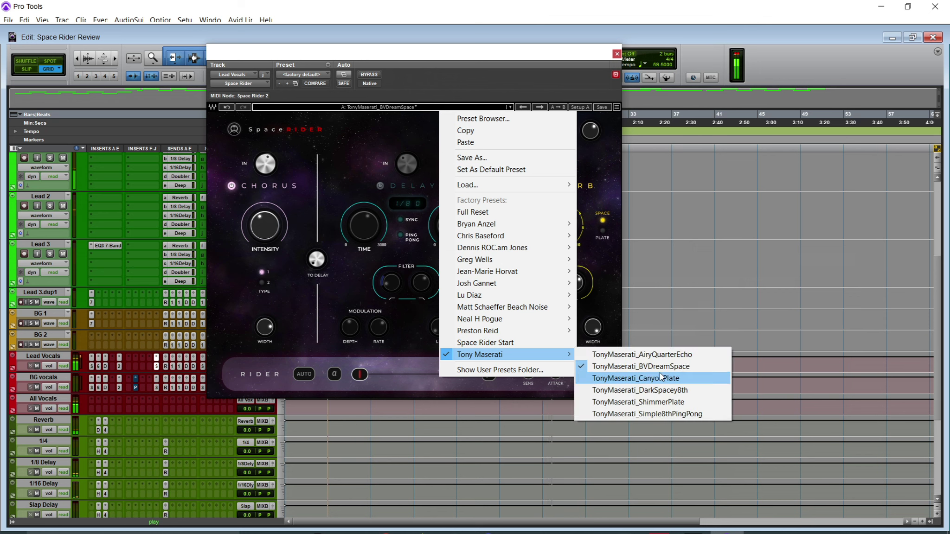
{"action": "left_click", "coordinate": [690, 353]}
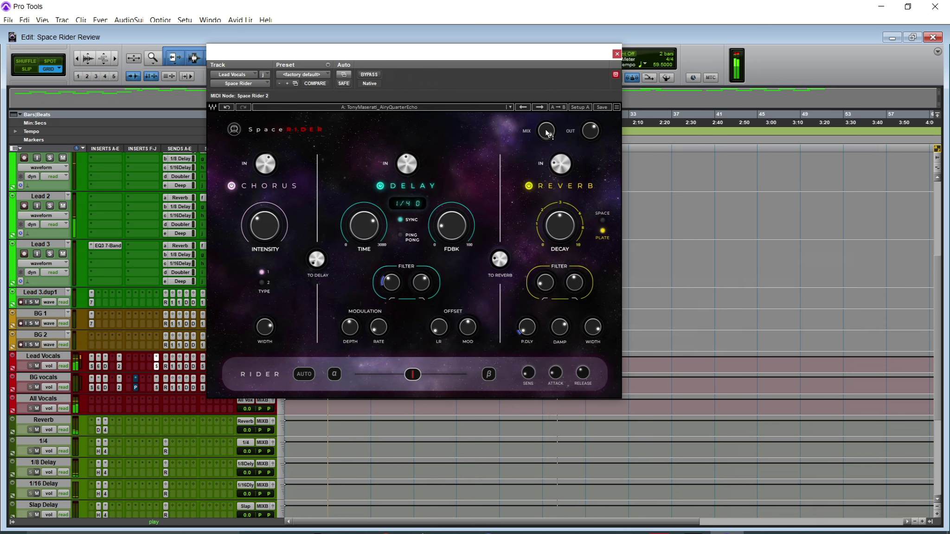
{"action": "left_click_drag", "start_coordinate": [544, 129], "coordinate": [545, 126]}
{"action": "left_click_drag", "start_coordinate": [547, 124], "coordinate": [546, 126]}
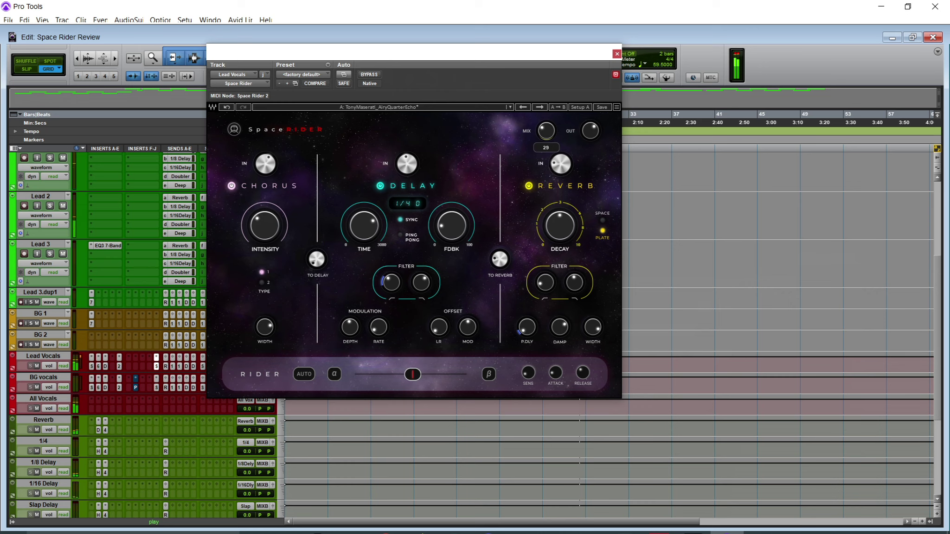
Step: Load Greg Wells's GW lead vocal hug 1 preset and try different overall Mix amounts during playback
{"action": "left_click", "coordinate": [444, 107]}
{"action": "mouse_move", "coordinate": [503, 263]}
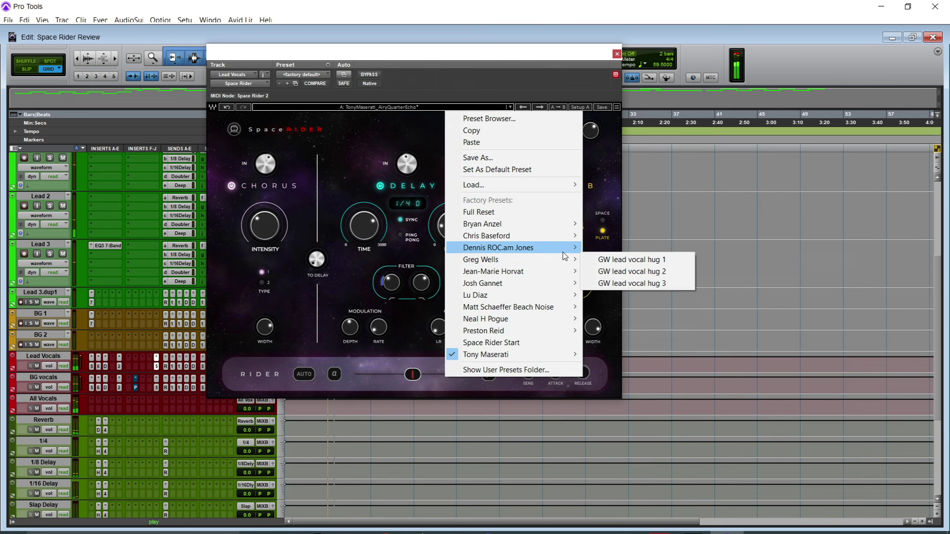
{"action": "left_click", "coordinate": [616, 259]}
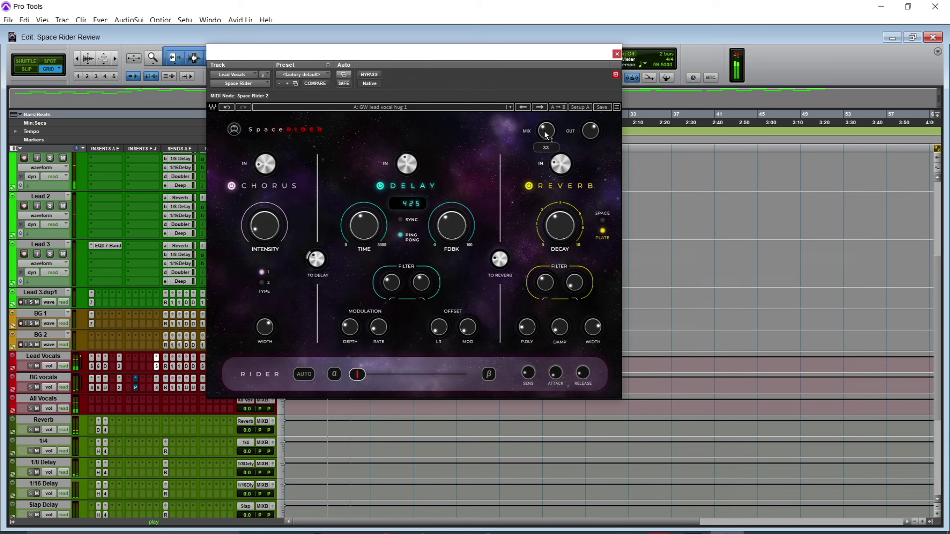
{"action": "left_click_drag", "start_coordinate": [544, 130], "coordinate": [545, 102]}
{"action": "left_click_drag", "start_coordinate": [545, 131], "coordinate": [544, 135]}
Step: Load Neal H Pogue's NHP DeRider preset to hear it on the lead vocals
{"action": "left_click", "coordinate": [401, 107]}
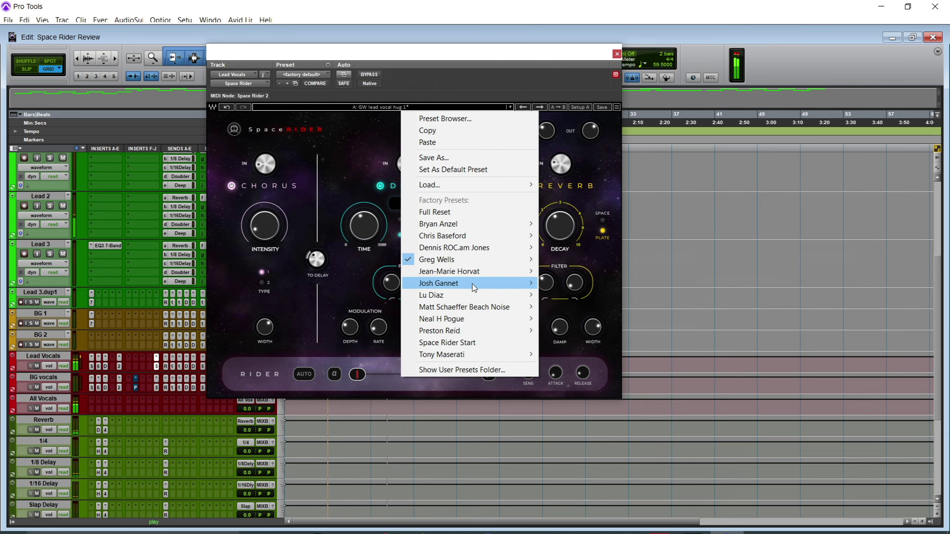
{"action": "mouse_move", "coordinate": [503, 324]}
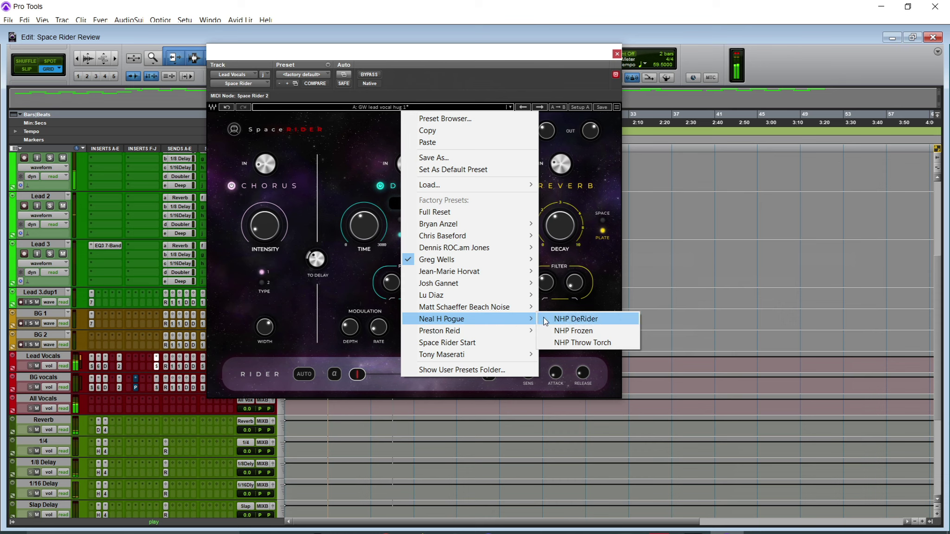
{"action": "left_click", "coordinate": [570, 318]}
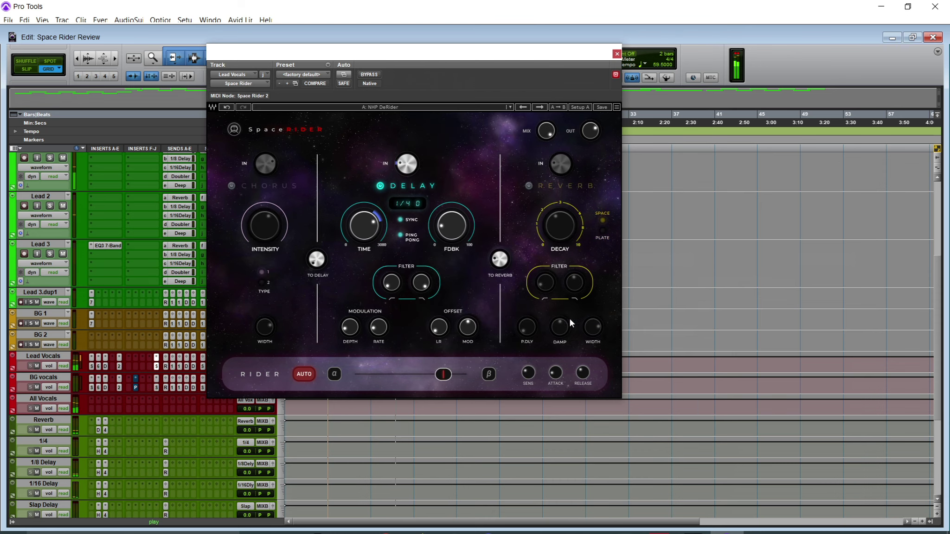
Step: Load the NHP Frozen preset and bring the overall Mix down to around 7
{"action": "left_click", "coordinate": [405, 107]}
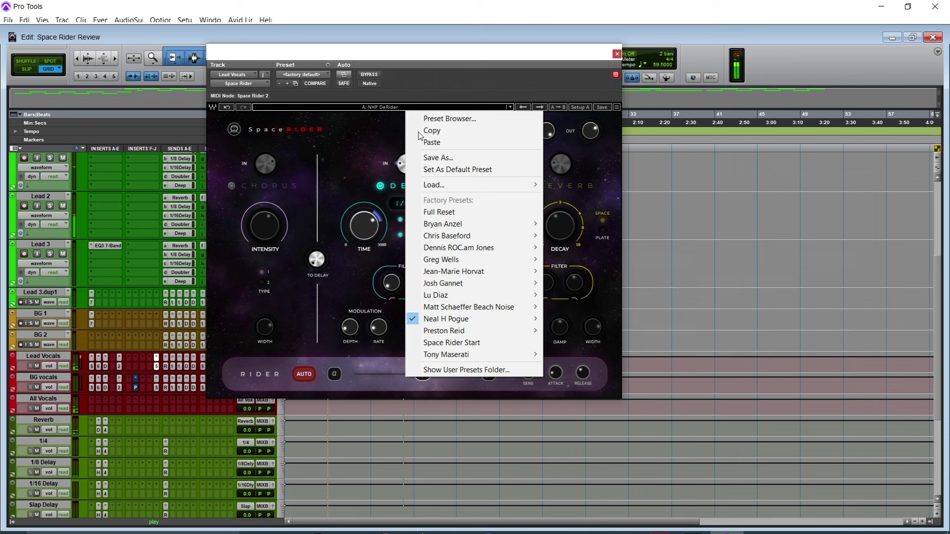
{"action": "mouse_move", "coordinate": [523, 320]}
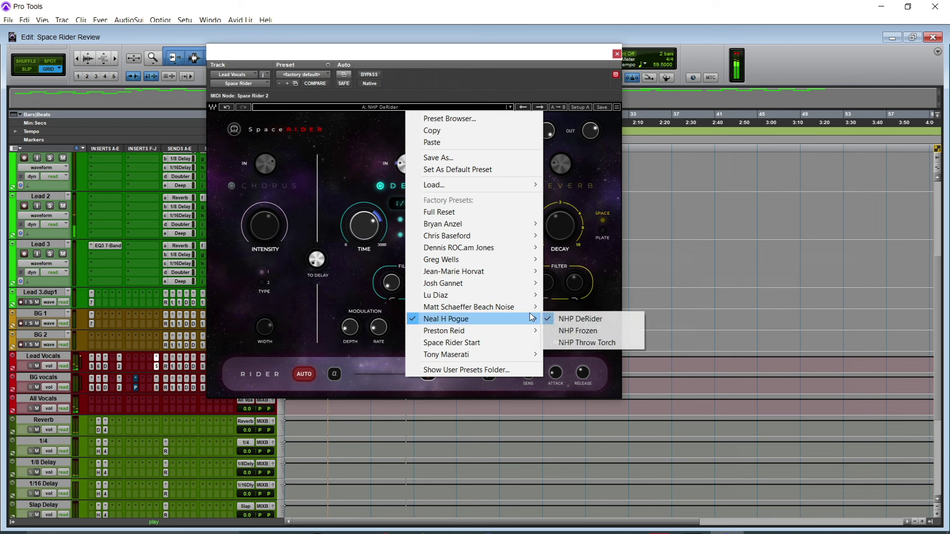
{"action": "left_click", "coordinate": [577, 330]}
{"action": "left_click_drag", "start_coordinate": [547, 130], "coordinate": [546, 121]}
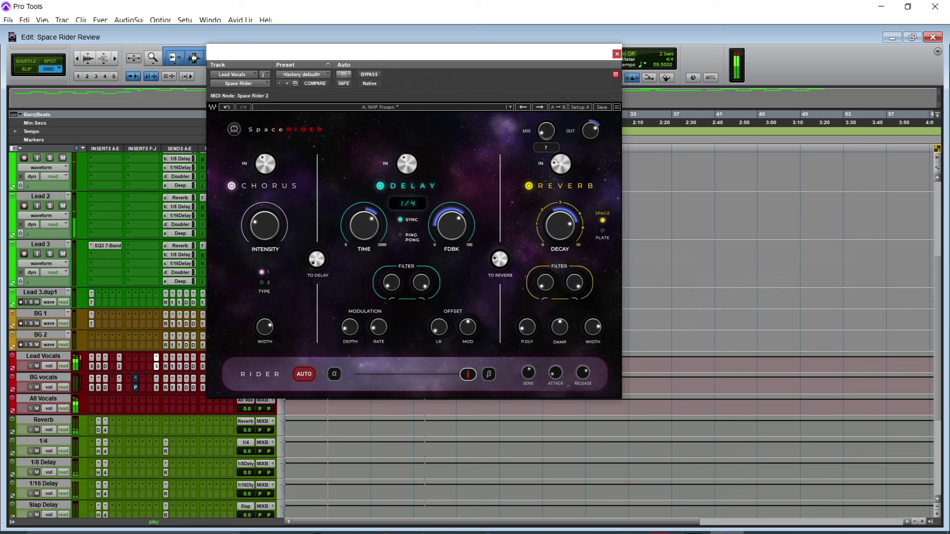
{"action": "left_click_drag", "start_coordinate": [551, 136], "coordinate": [551, 134]}
Step: Load the Ambient Piano preset from Matt Schaeffer Beach Noise and adjust its overall Mix
{"action": "left_click", "coordinate": [469, 108]}
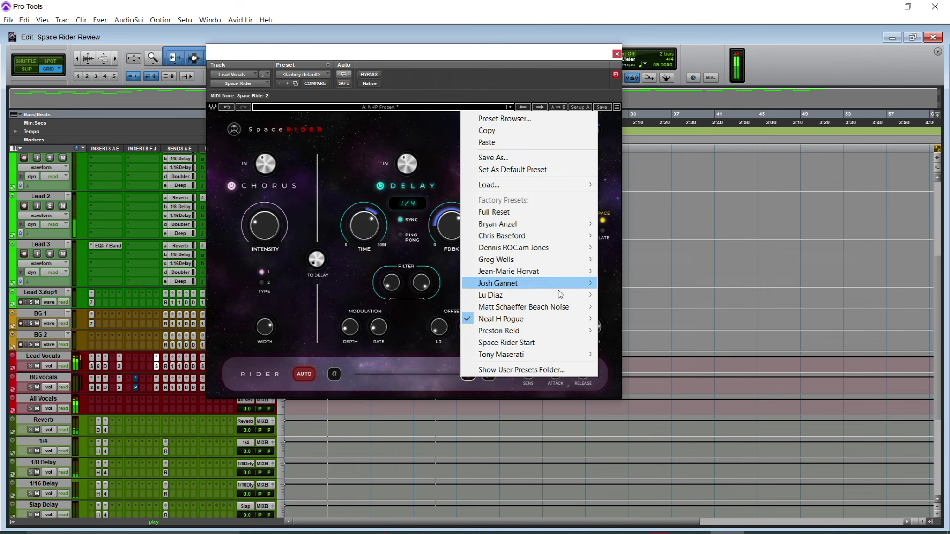
{"action": "mouse_move", "coordinate": [580, 307]}
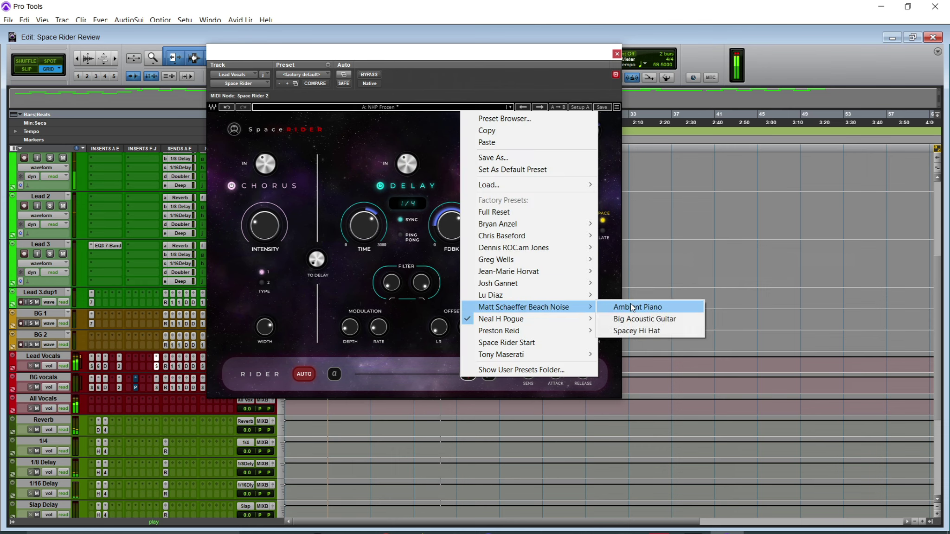
{"action": "left_click", "coordinate": [632, 307]}
{"action": "mouse_move", "coordinate": [546, 131]}
{"action": "left_mouse_down"}
{"action": "mouse_move", "coordinate": [546, 144]}
{"action": "mouse_move", "coordinate": [551, 137]}
{"action": "left_mouse_up"}
Step: Load Chris Baseford's Lead Vocal - Epic preset, lower its overall Mix, and listen to the lead vocals
{"action": "left_click", "coordinate": [468, 107]}
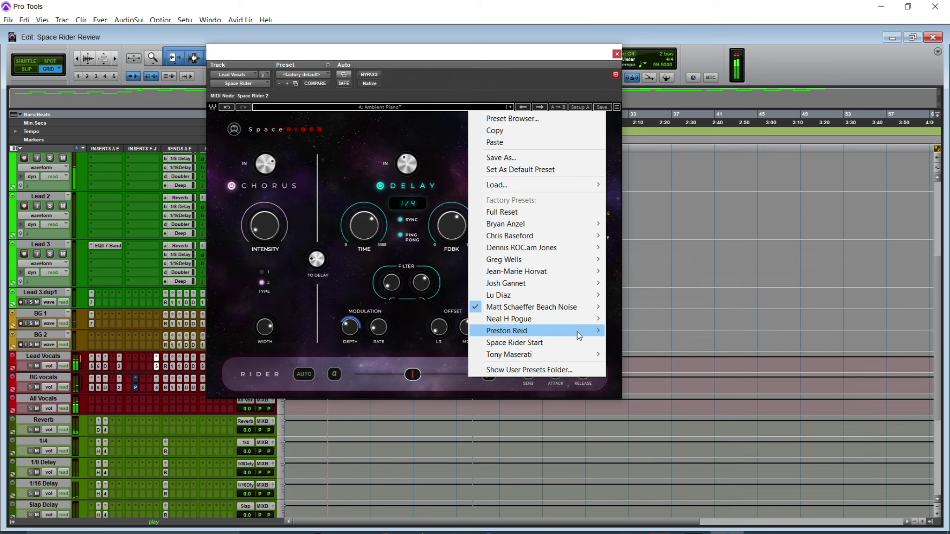
{"action": "mouse_move", "coordinate": [563, 241]}
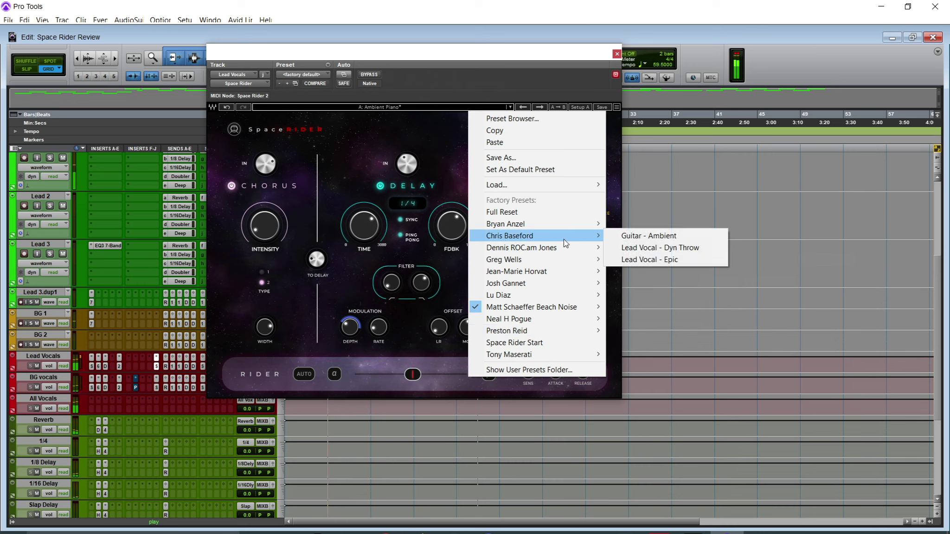
{"action": "left_click", "coordinate": [672, 259]}
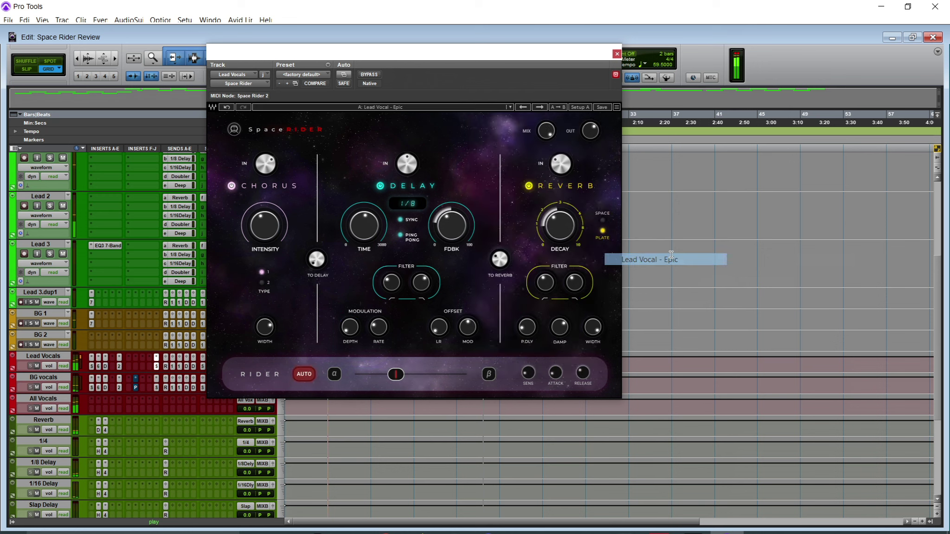
{"action": "left_click_drag", "start_coordinate": [545, 132], "coordinate": [545, 171]}
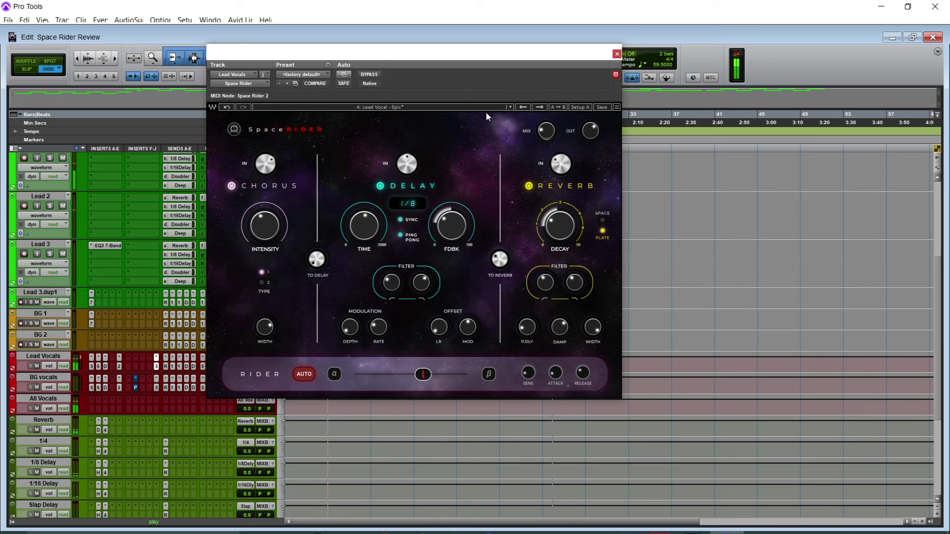
{"action": "mouse_move", "coordinate": [546, 131]}
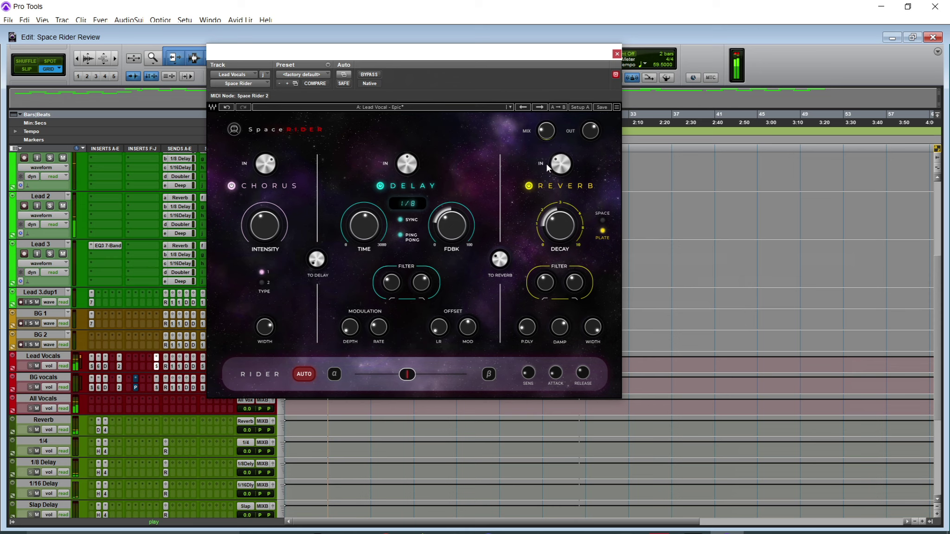
{"action": "mouse_move", "coordinate": [557, 159]}
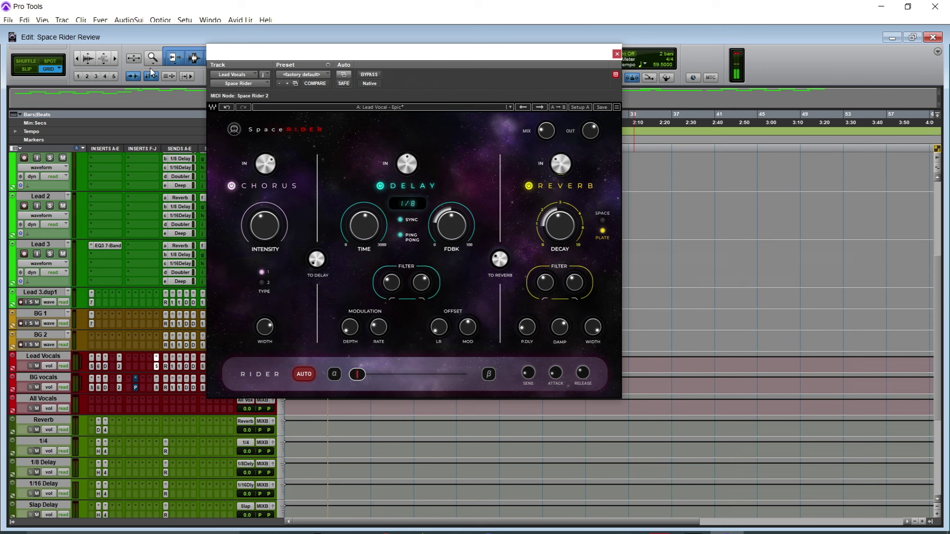
Step: Look through the Chris Baseford and Bryan Anzel factory presets and close the list without loading another preset
{"action": "left_click", "coordinate": [396, 107]}
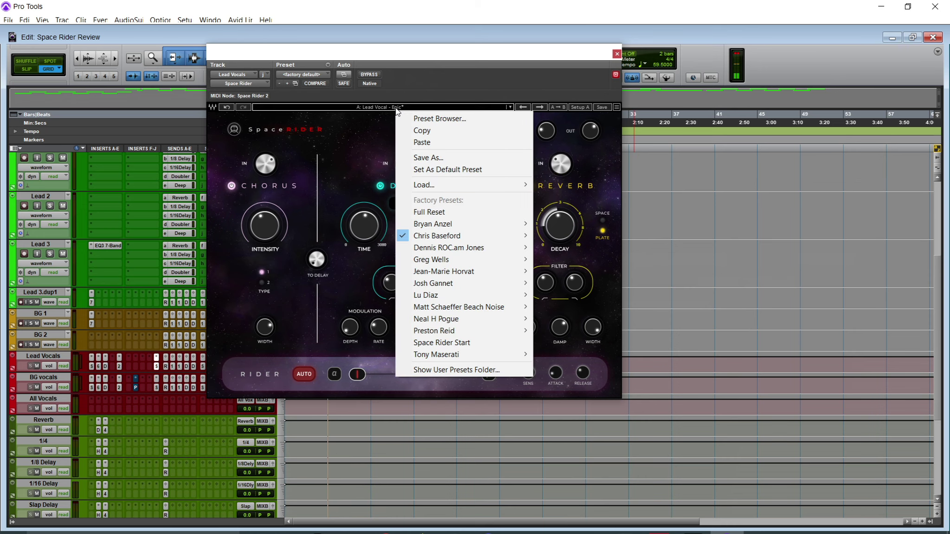
{"action": "mouse_move", "coordinate": [496, 238]}
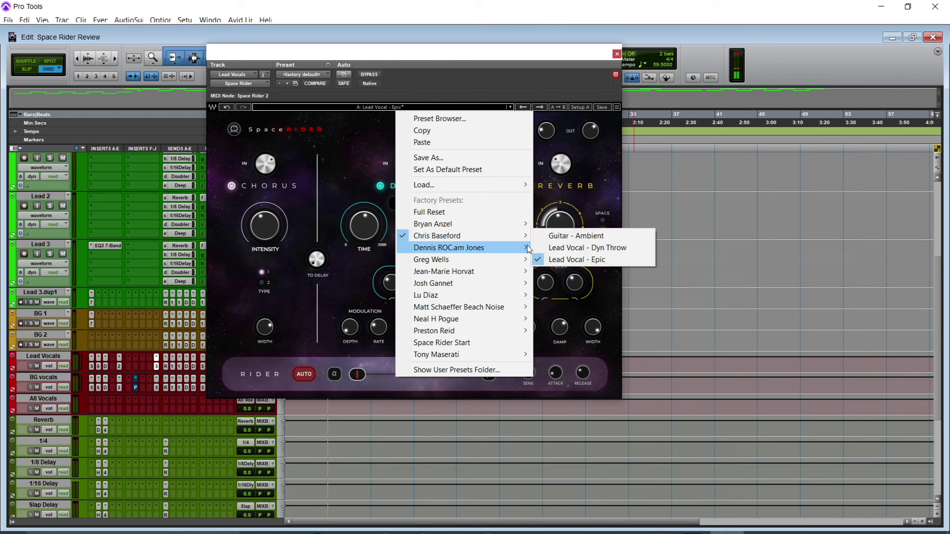
{"action": "left_click", "coordinate": [597, 261]}
{"action": "left_click", "coordinate": [465, 109]}
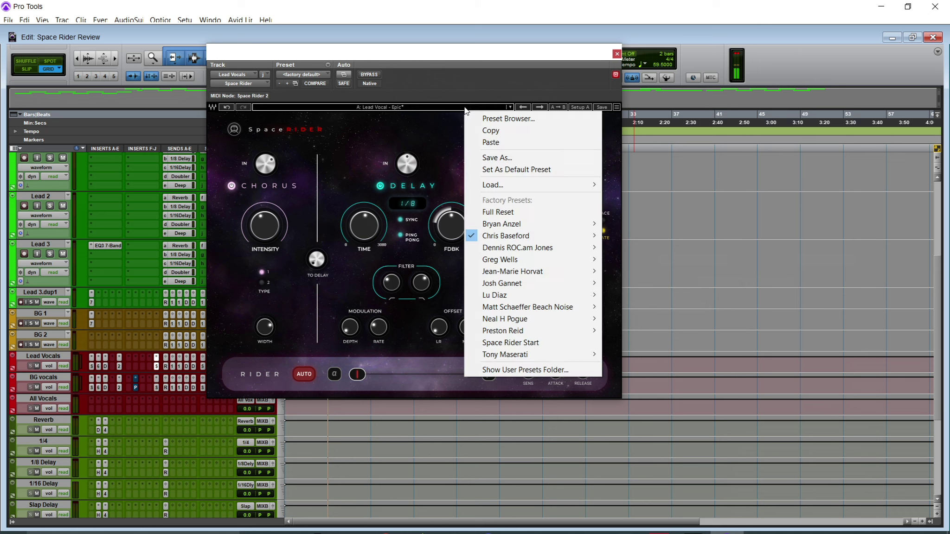
{"action": "mouse_move", "coordinate": [580, 227]}
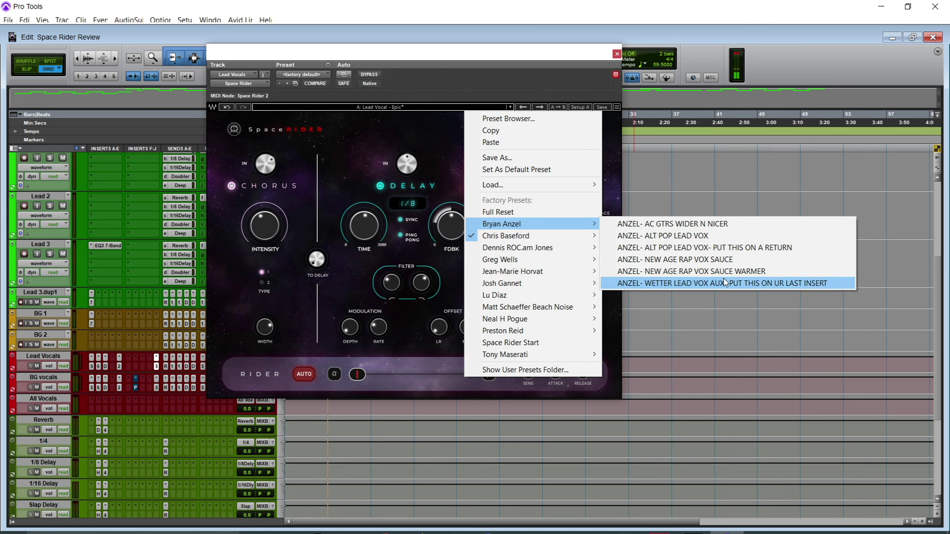
{"action": "left_click", "coordinate": [532, 78]}
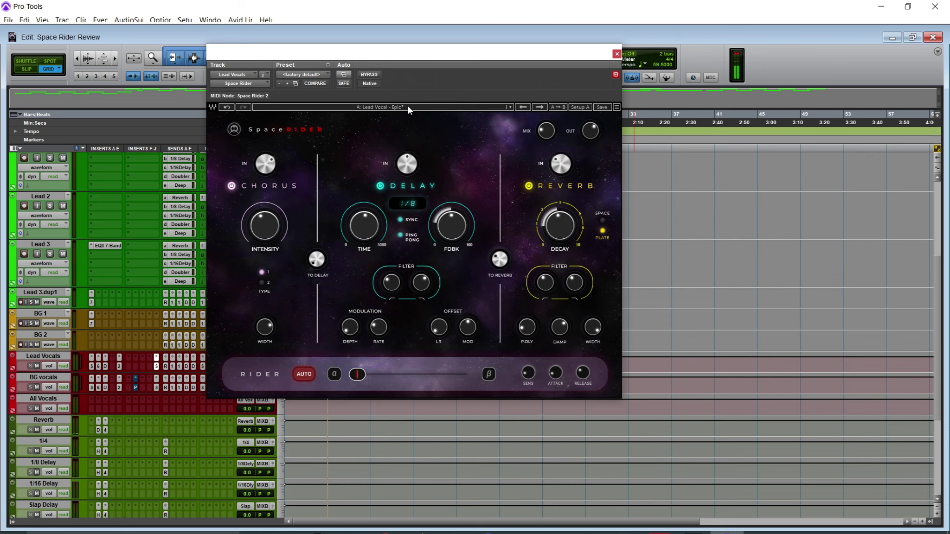